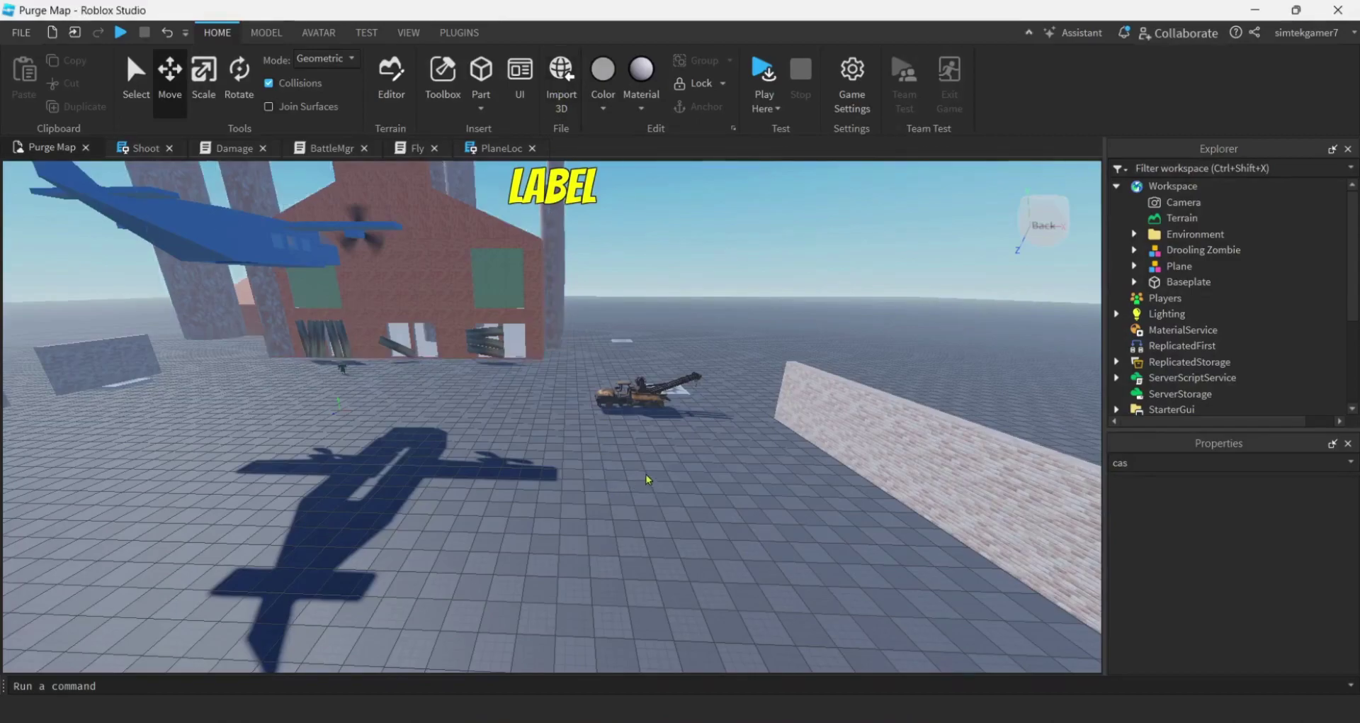
{"action": "key", "text": "d"}
{"action": "right_click_drag", "start_coordinate": [647, 479], "coordinate": [649, 480]}
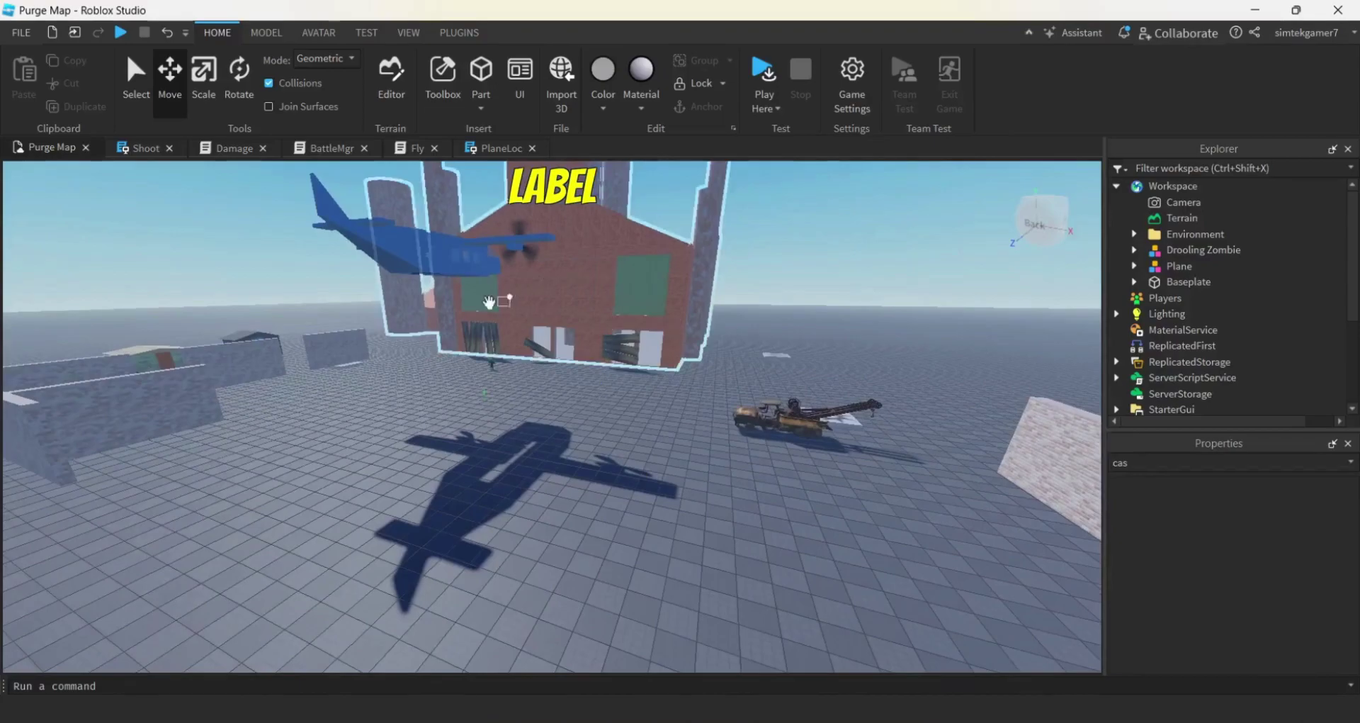
{"action": "right_click_drag", "start_coordinate": [756, 546], "coordinate": [760, 546]}
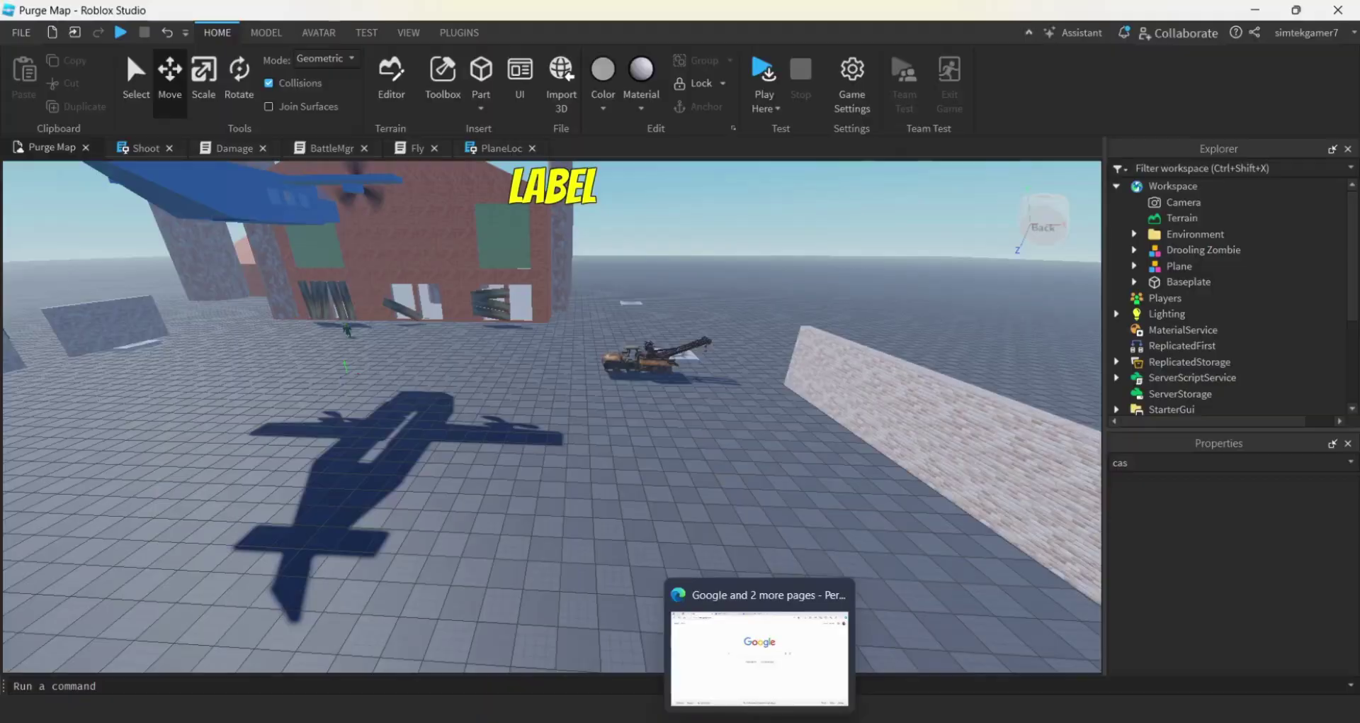
- Switch to the web browser, search Google for tinkercad and open the site's login page
{"action": "left_click", "coordinate": [759, 721]}
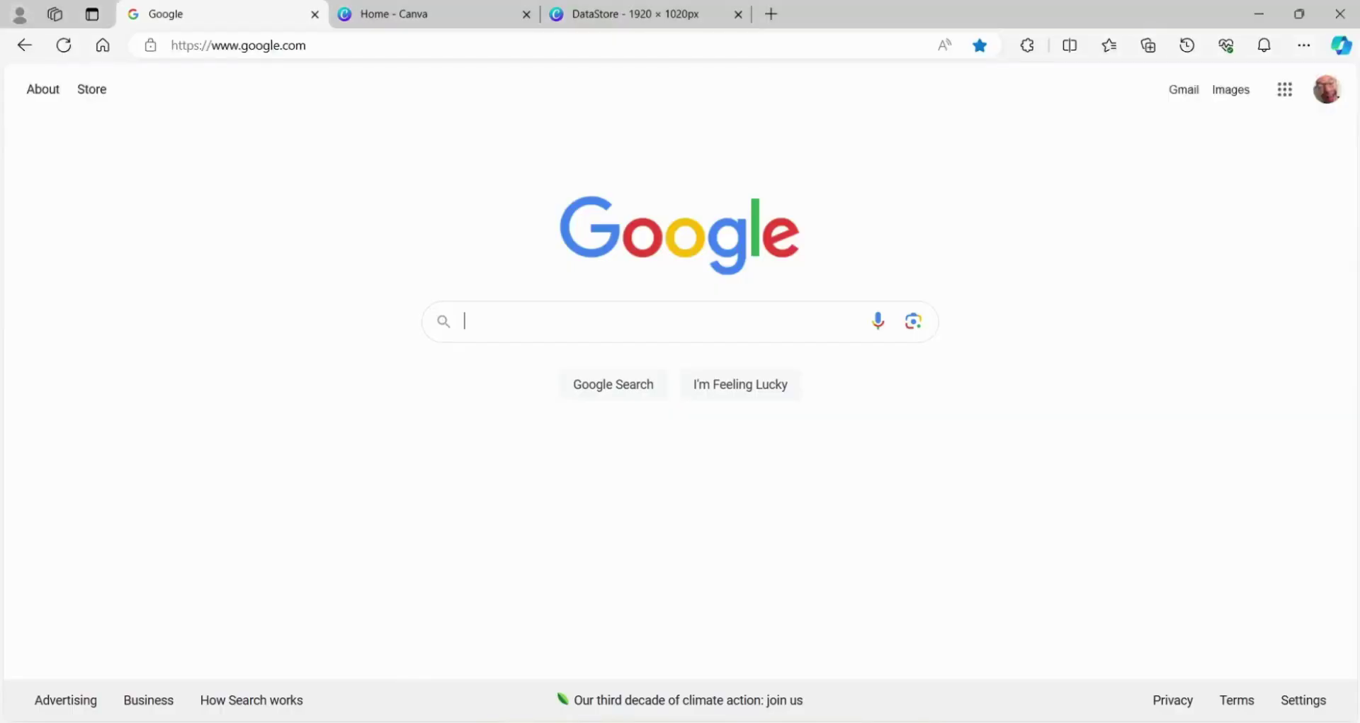
{"action": "left_click", "coordinate": [539, 323]}
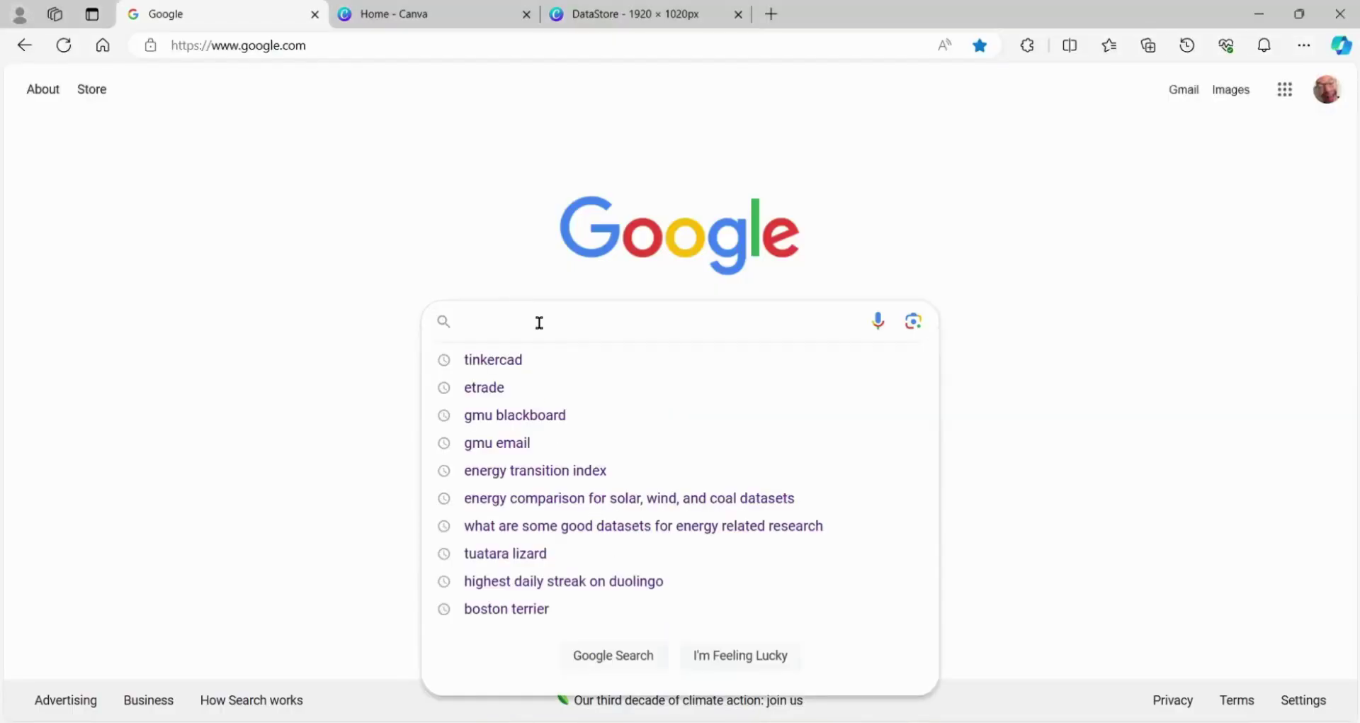
{"action": "left_click", "coordinate": [507, 364]}
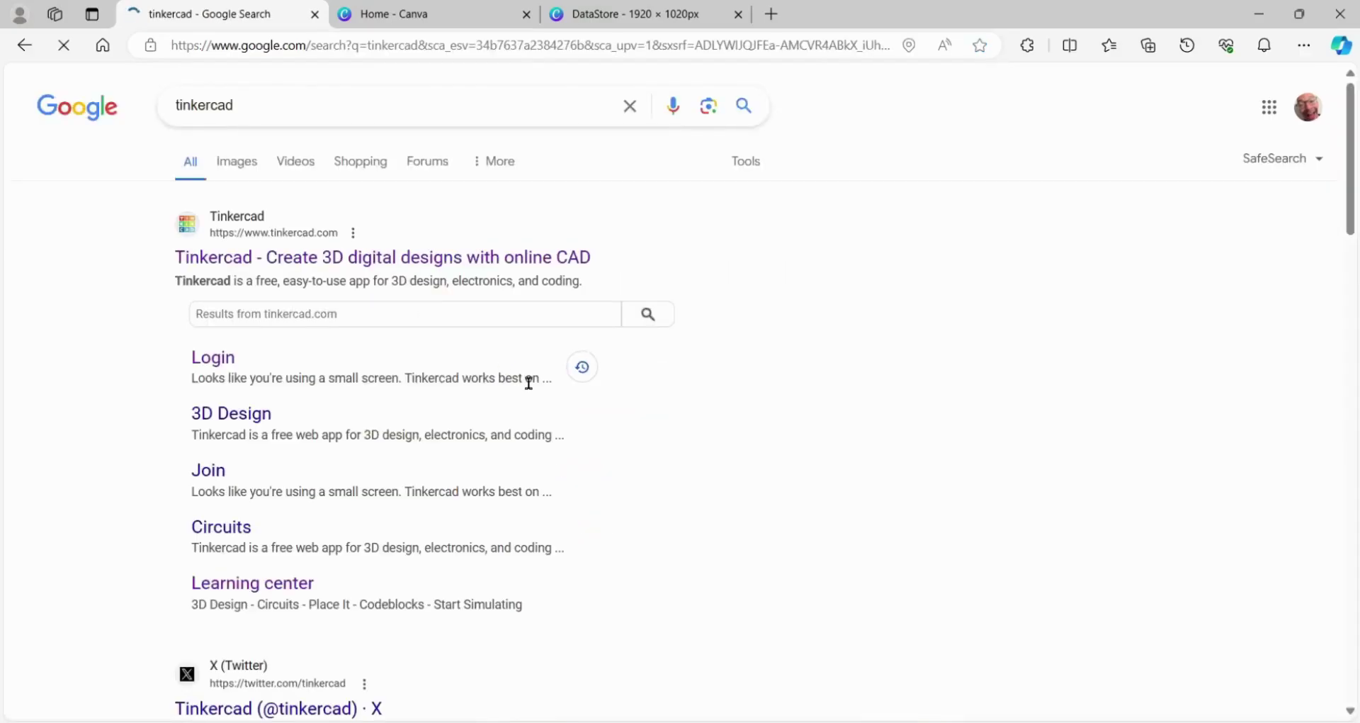
{"action": "left_click", "coordinate": [210, 360]}
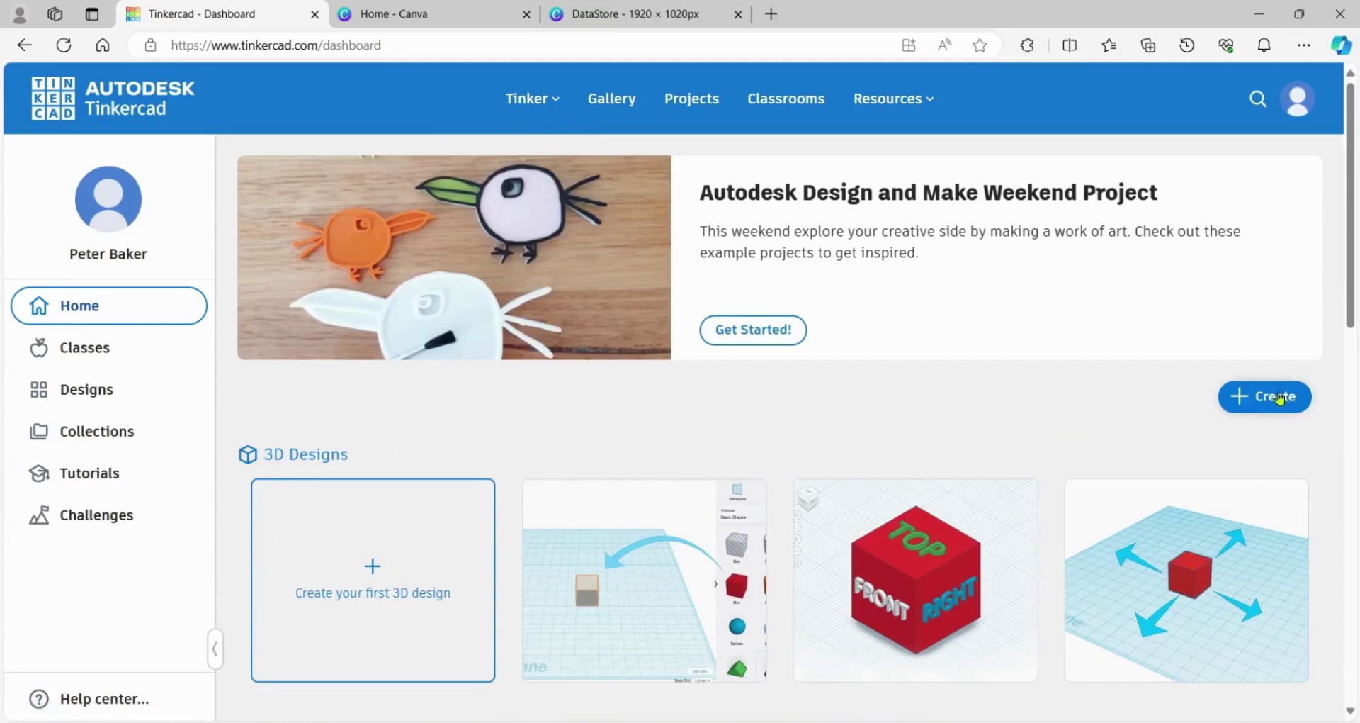
- Create a new 3D design from the Tinkercad dashboard
{"action": "left_click", "coordinate": [1255, 407]}
{"action": "left_click", "coordinate": [1226, 447]}
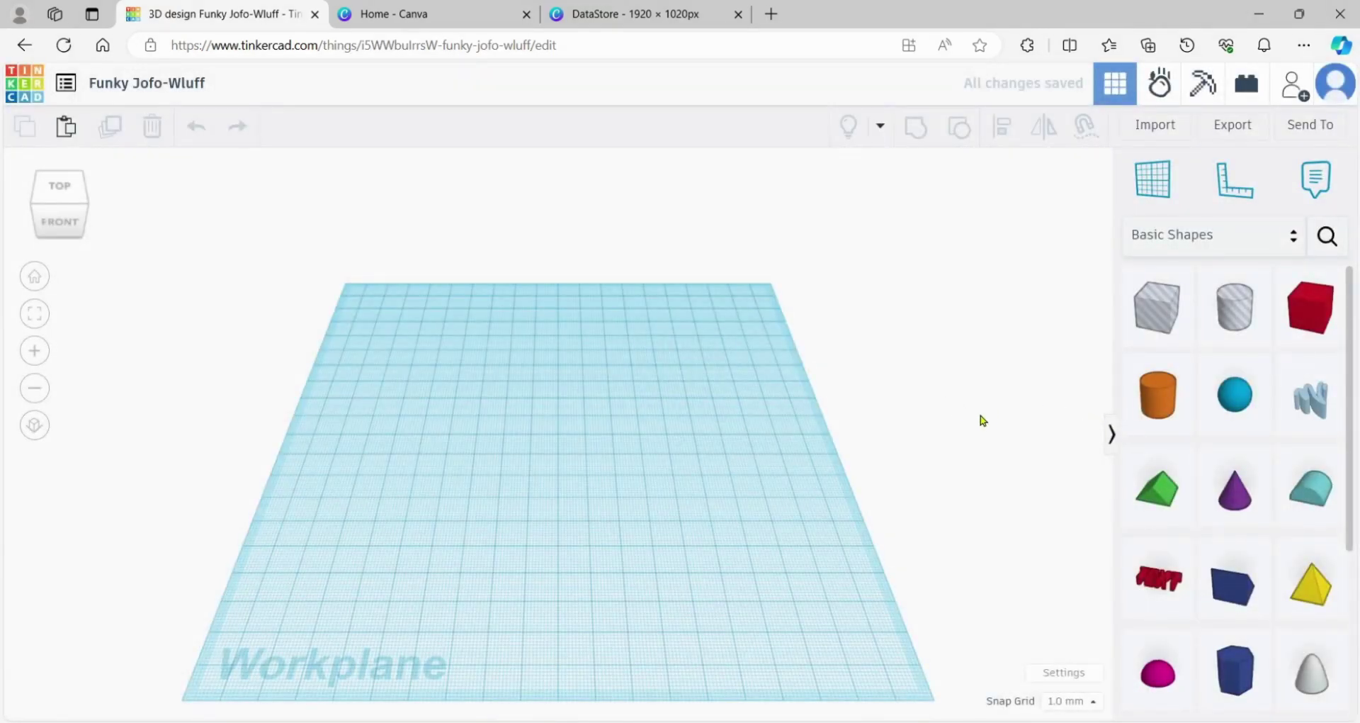
{"action": "mouse_move", "coordinate": [980, 423]}
{"action": "right_mouse_down"}
{"action": "mouse_move", "coordinate": [981, 451]}
{"action": "mouse_move", "coordinate": [975, 401]}
{"action": "right_mouse_up"}
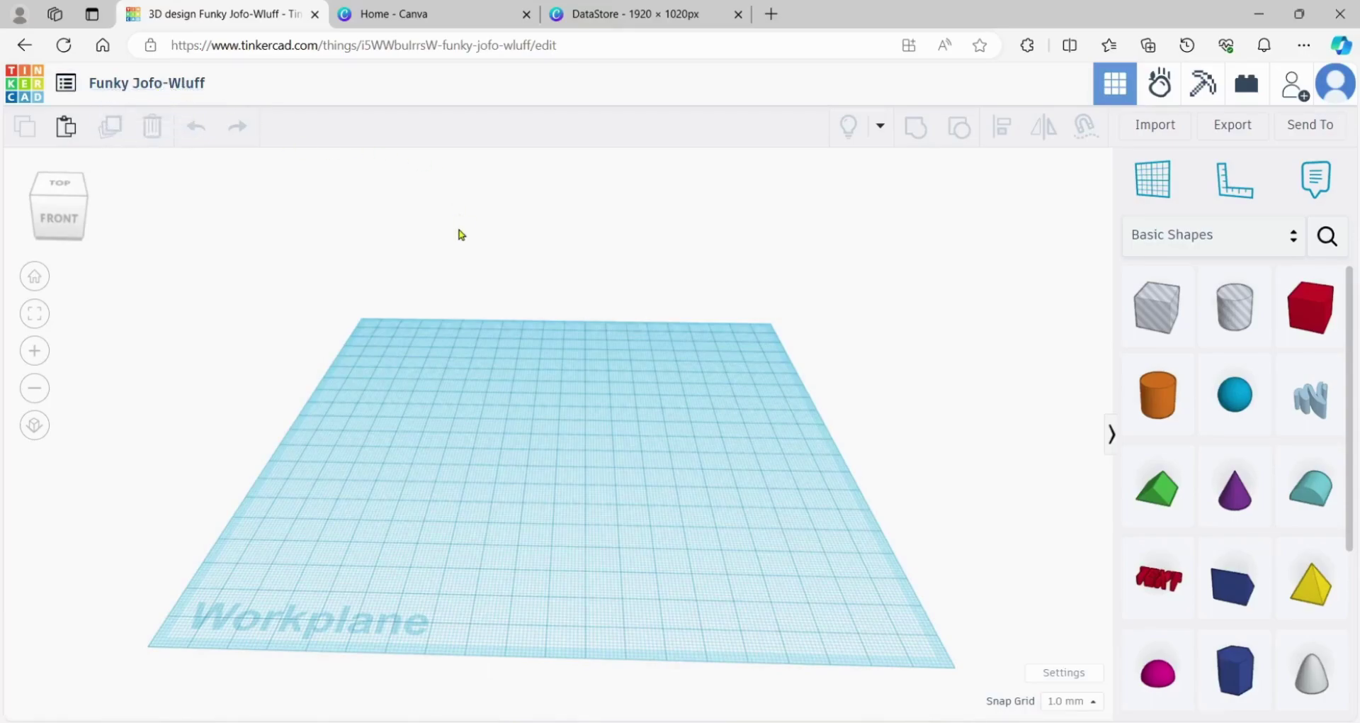
- Browse the Structures & Scenery shape library and narrow it to the Structures category
{"action": "left_click", "coordinate": [1180, 240]}
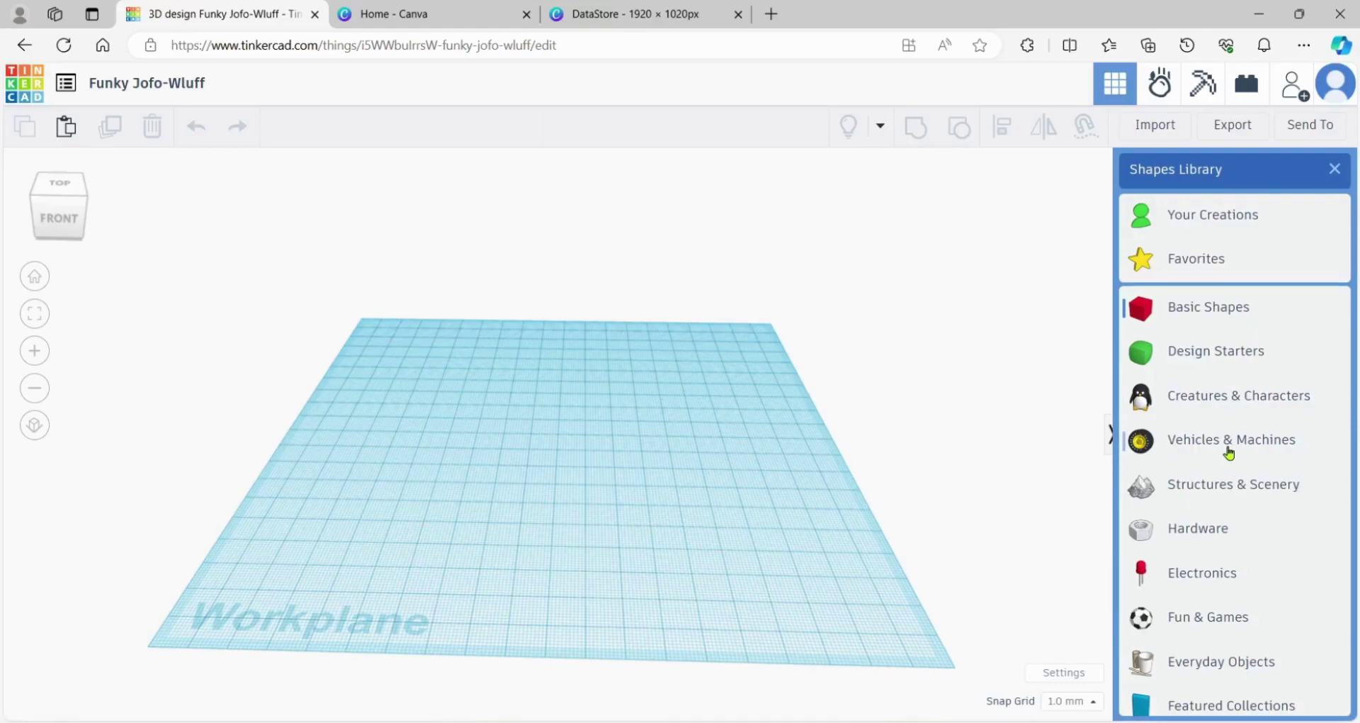
{"action": "left_click", "coordinate": [1216, 494]}
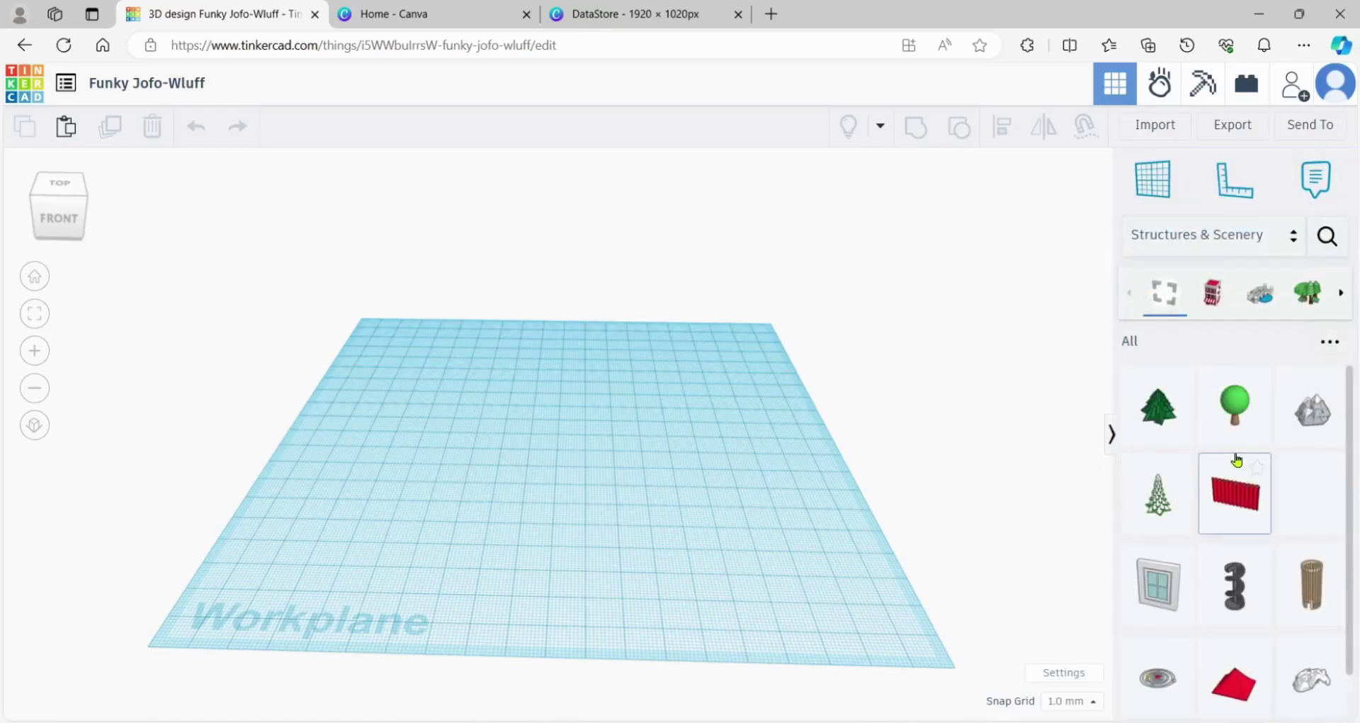
{"action": "scroll", "coordinate": [1236, 459], "scroll_direction": "down", "scroll_amount": 2}
{"action": "scroll", "coordinate": [1237, 455], "scroll_direction": "up", "scroll_amount": 2}
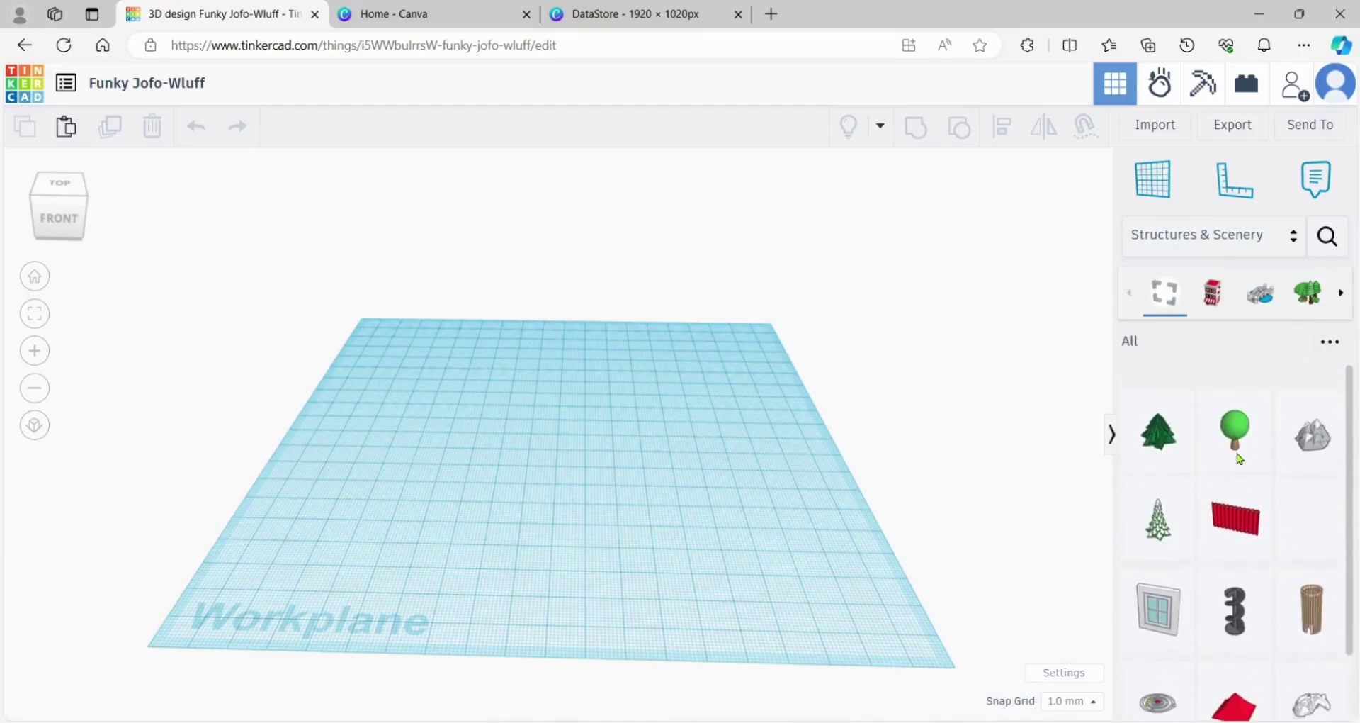
{"action": "scroll", "coordinate": [1237, 457], "scroll_direction": "down", "scroll_amount": 2}
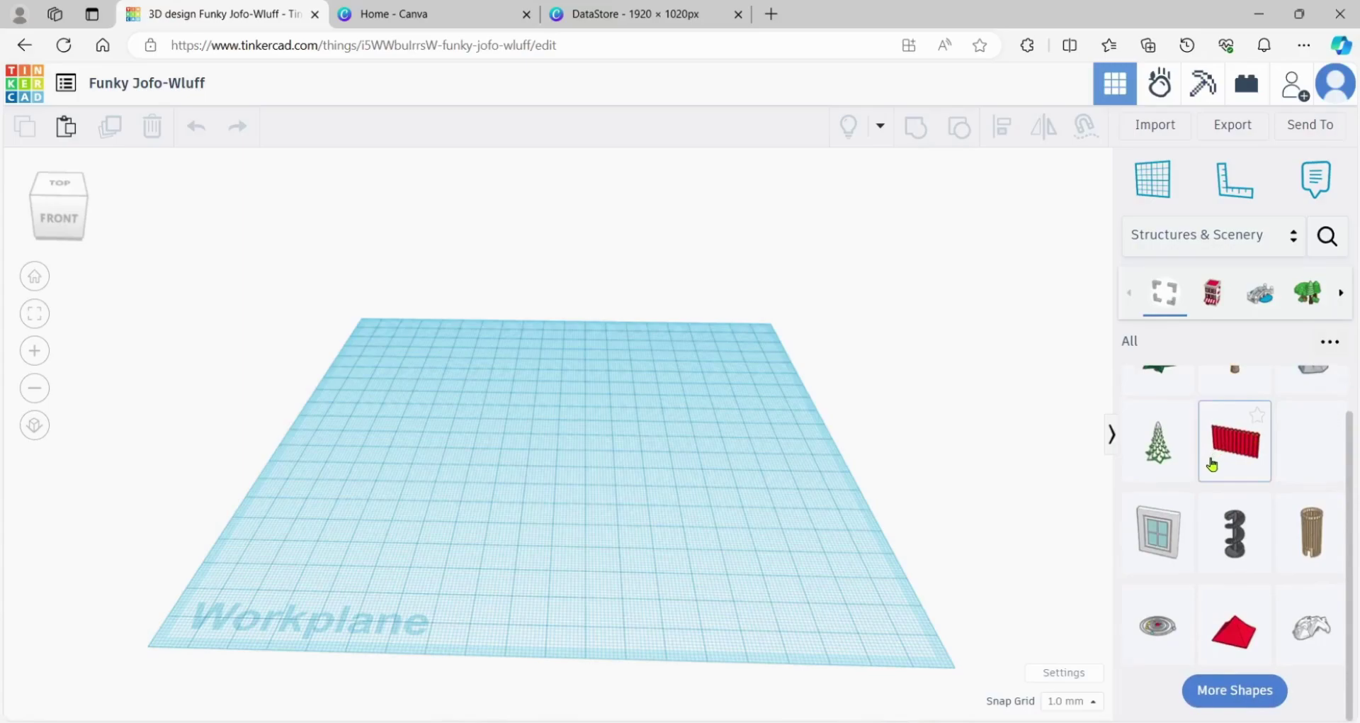
{"action": "scroll", "coordinate": [1209, 459], "scroll_direction": "up", "scroll_amount": 2}
{"action": "scroll", "coordinate": [1211, 453], "scroll_direction": "down", "scroll_amount": 2}
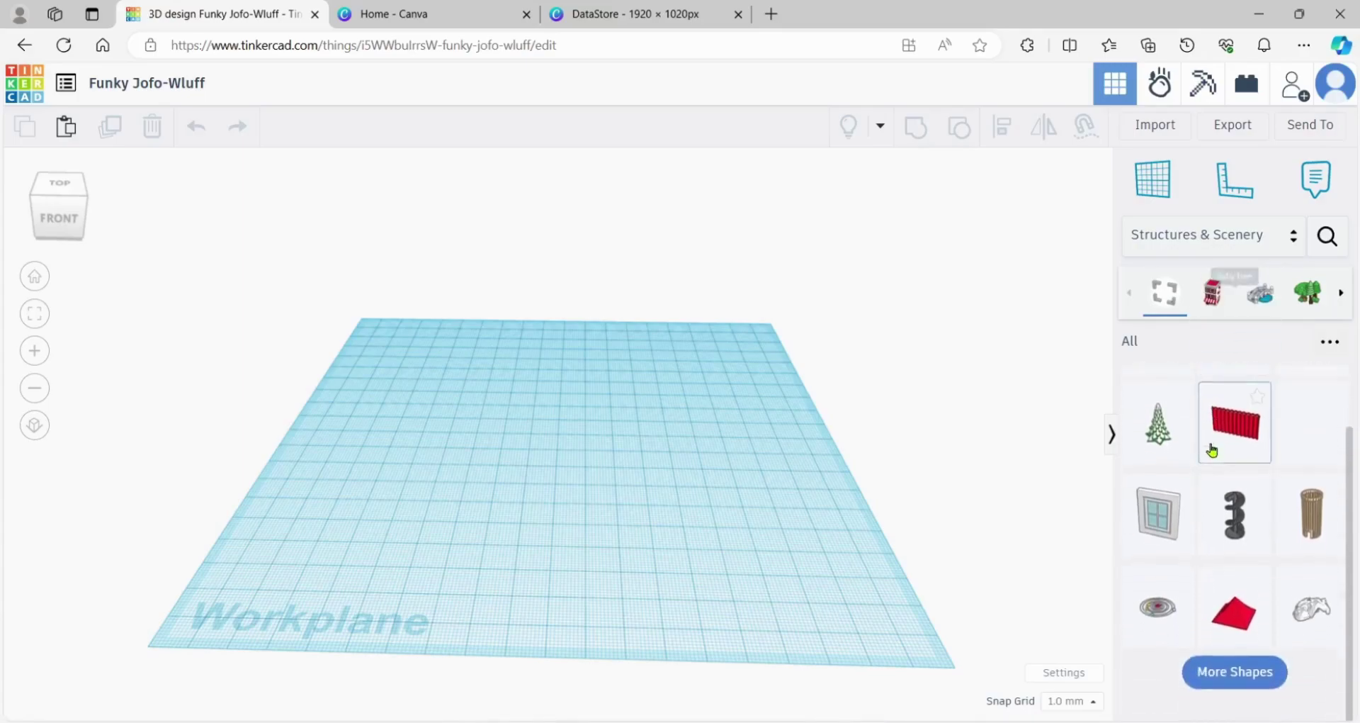
{"action": "left_click", "coordinate": [1259, 296]}
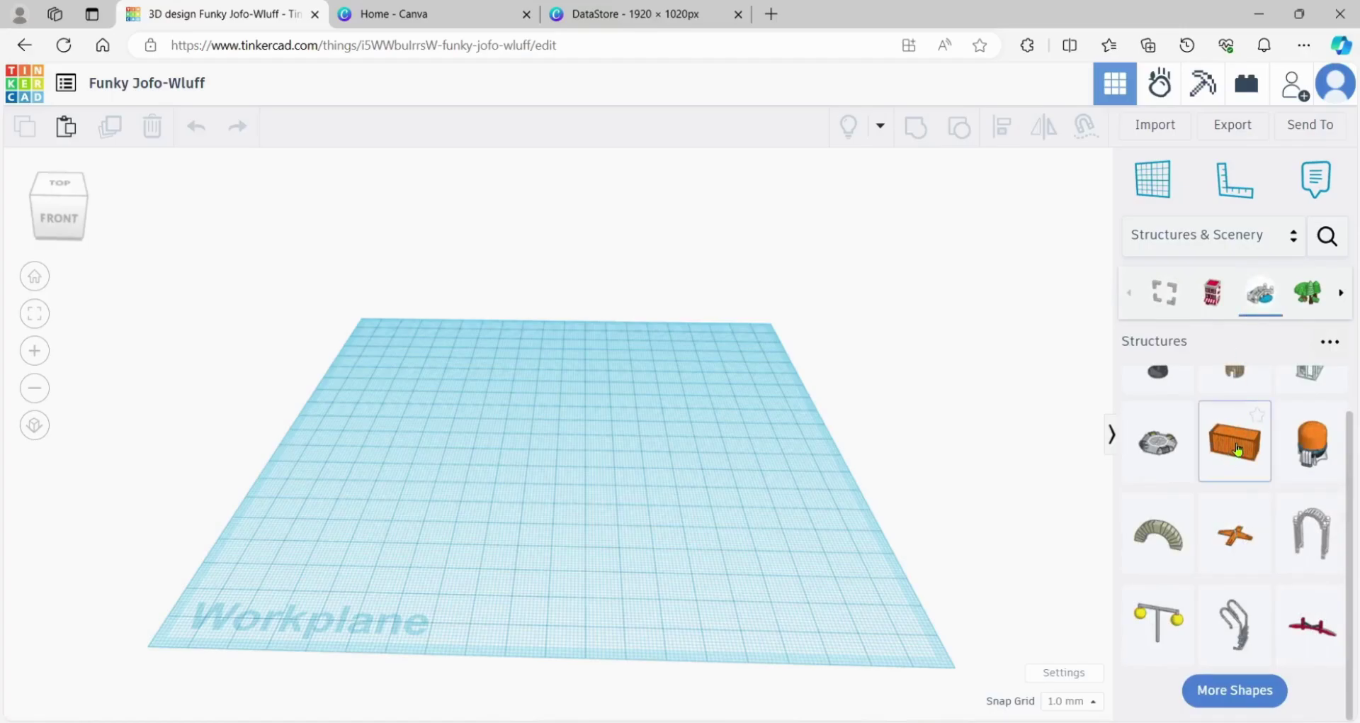
- Place the orange shipping container shape in the middle of the workplane
{"action": "left_click_drag", "start_coordinate": [1238, 448], "coordinate": [554, 456]}
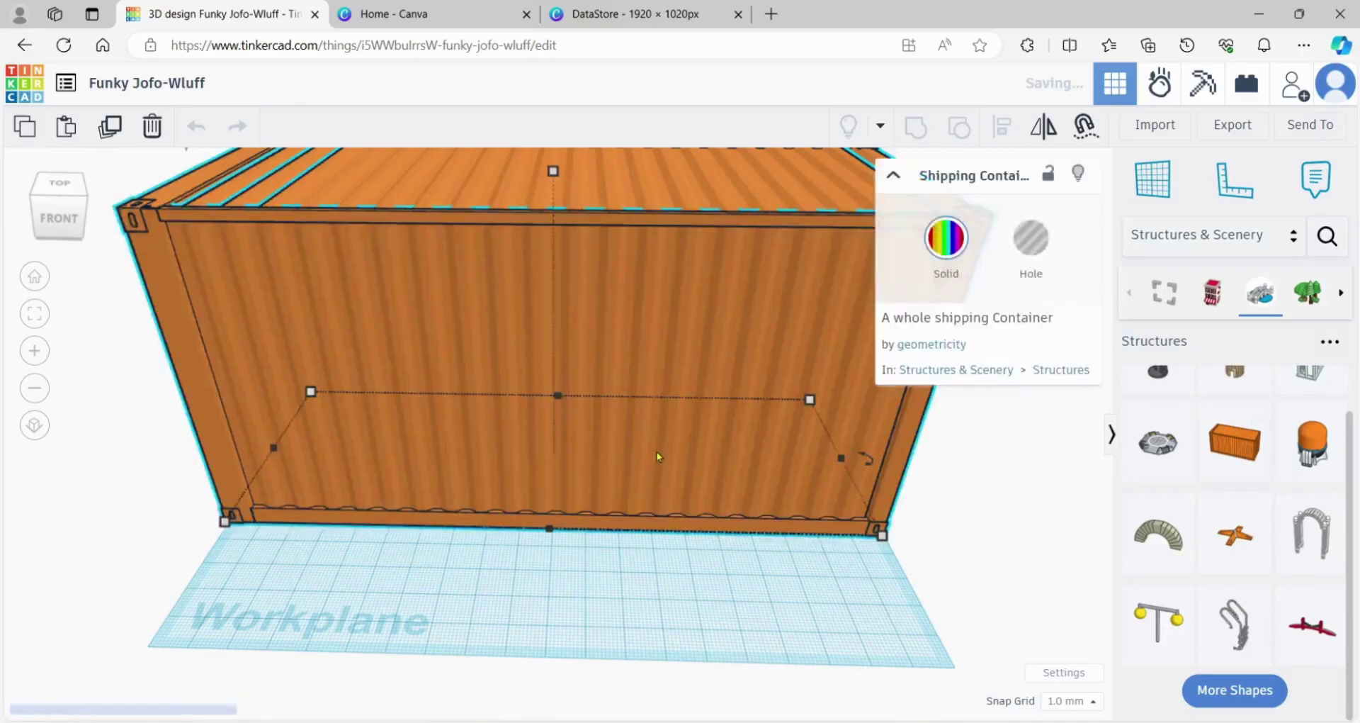
{"action": "mouse_move", "coordinate": [665, 498]}
{"action": "right_mouse_down"}
{"action": "mouse_move", "coordinate": [552, 468]}
{"action": "mouse_move", "coordinate": [453, 496]}
{"action": "mouse_move", "coordinate": [383, 466]}
{"action": "mouse_move", "coordinate": [577, 510]}
{"action": "mouse_move", "coordinate": [656, 513]}
{"action": "mouse_move", "coordinate": [669, 499]}
{"action": "right_mouse_up"}
{"action": "scroll", "coordinate": [674, 486], "scroll_direction": "down", "scroll_amount": 3}
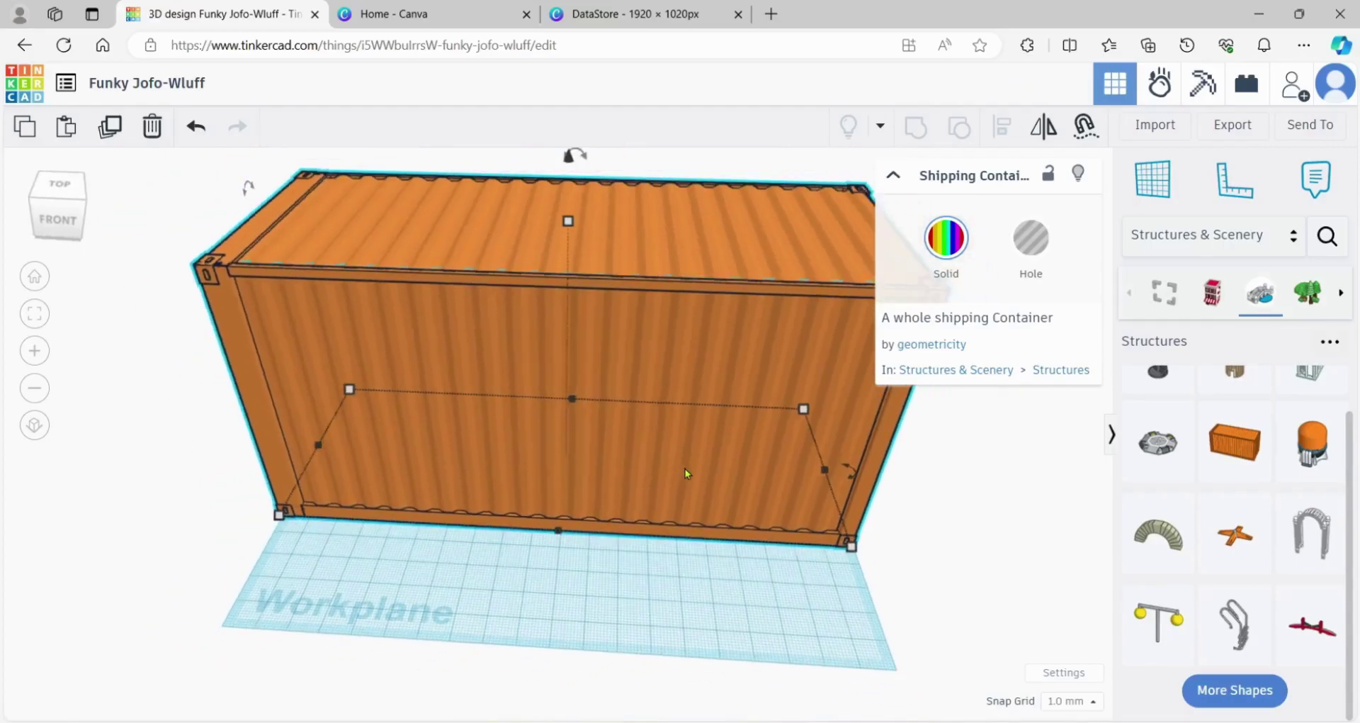
{"action": "right_click_drag", "start_coordinate": [731, 533], "coordinate": [751, 537]}
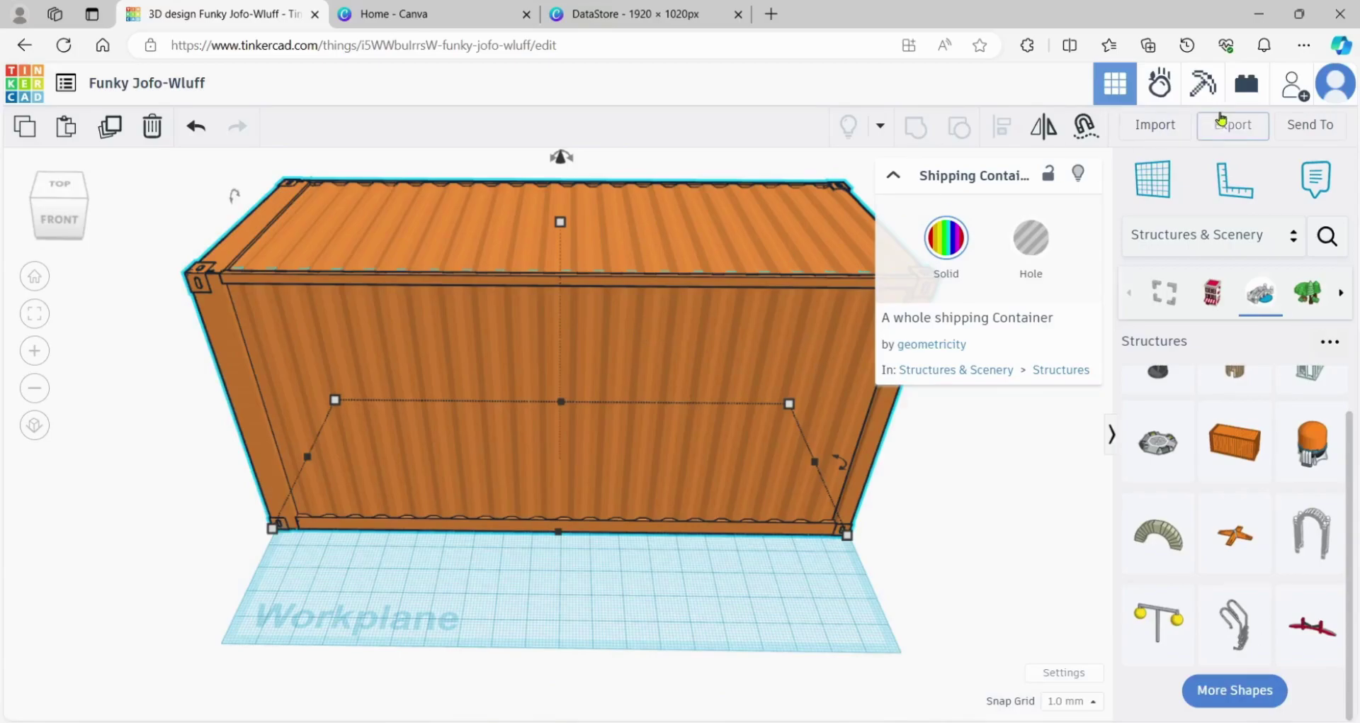
- Export the selected shipping container in OBJ format and extract the downloaded Funky Jofo-Wluff.zip into the Downloads folder
{"action": "left_click", "coordinate": [1233, 125]}
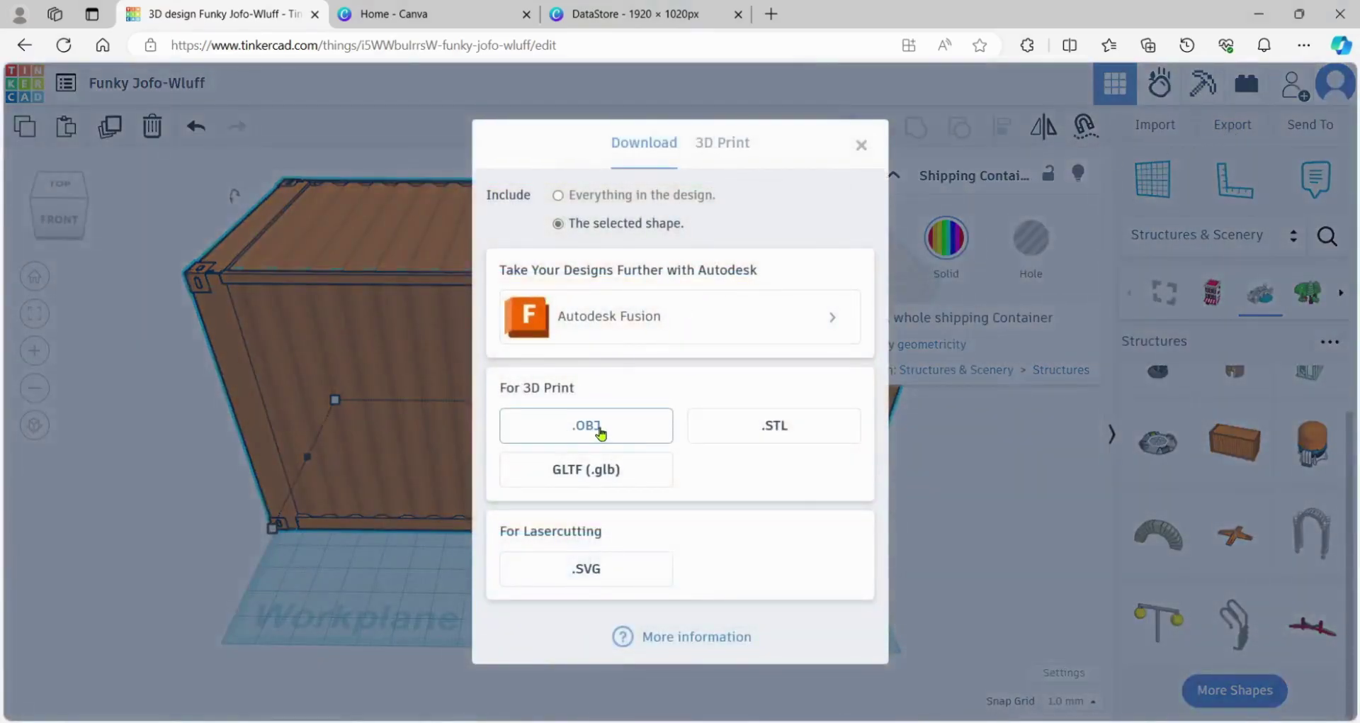
{"action": "left_click", "coordinate": [600, 427]}
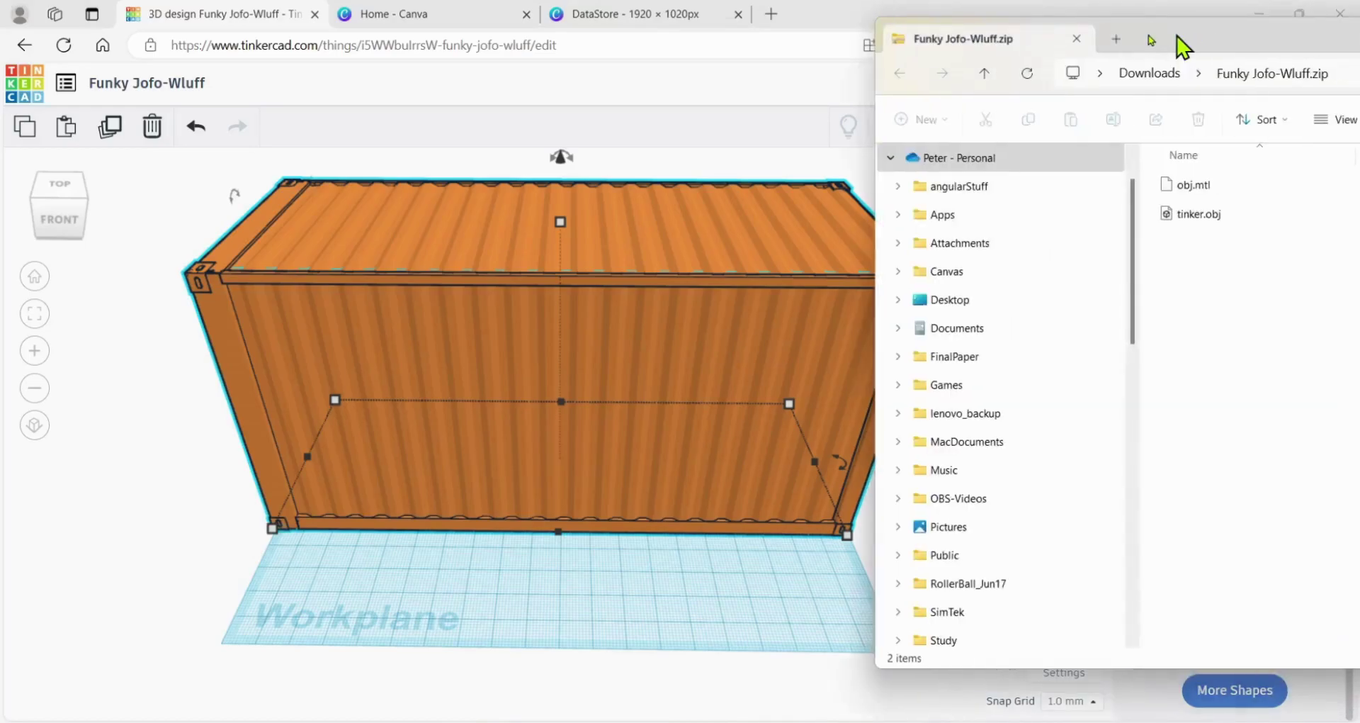
{"action": "left_click_drag", "start_coordinate": [1181, 41], "coordinate": [377, 40]}
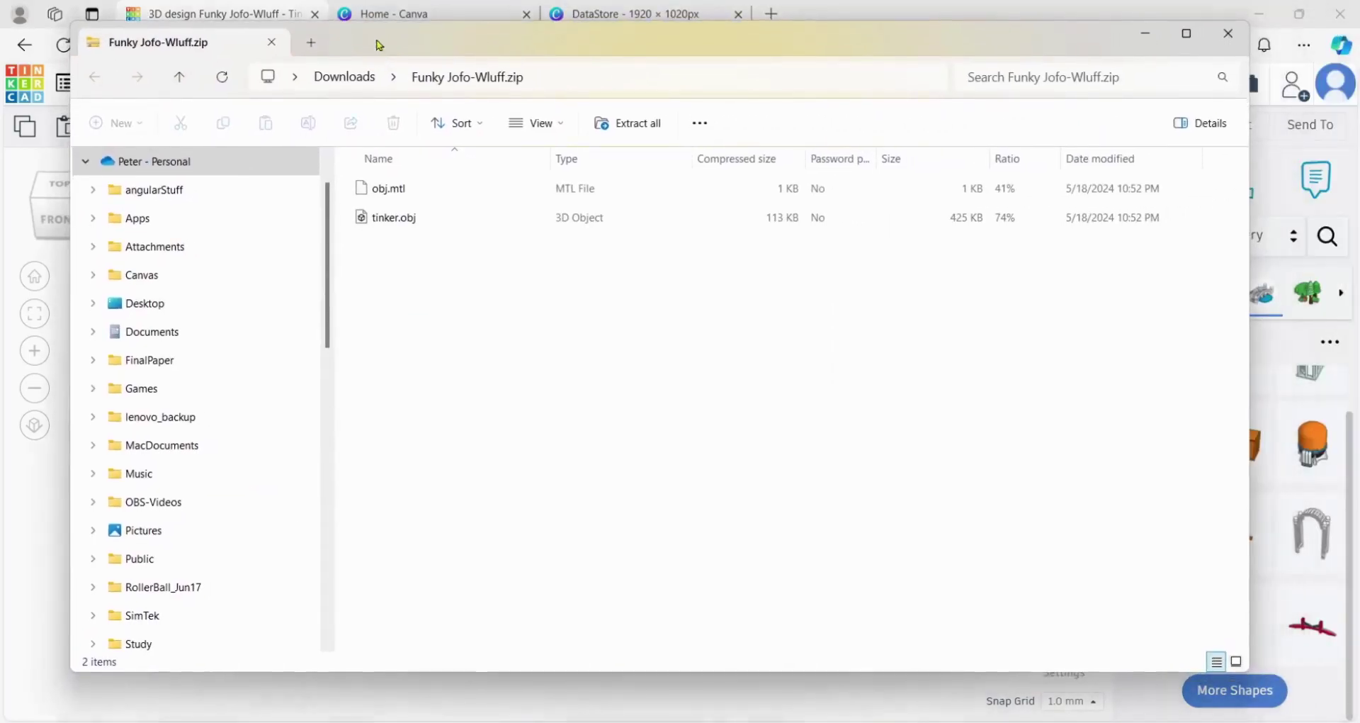
{"action": "left_click", "coordinate": [647, 127]}
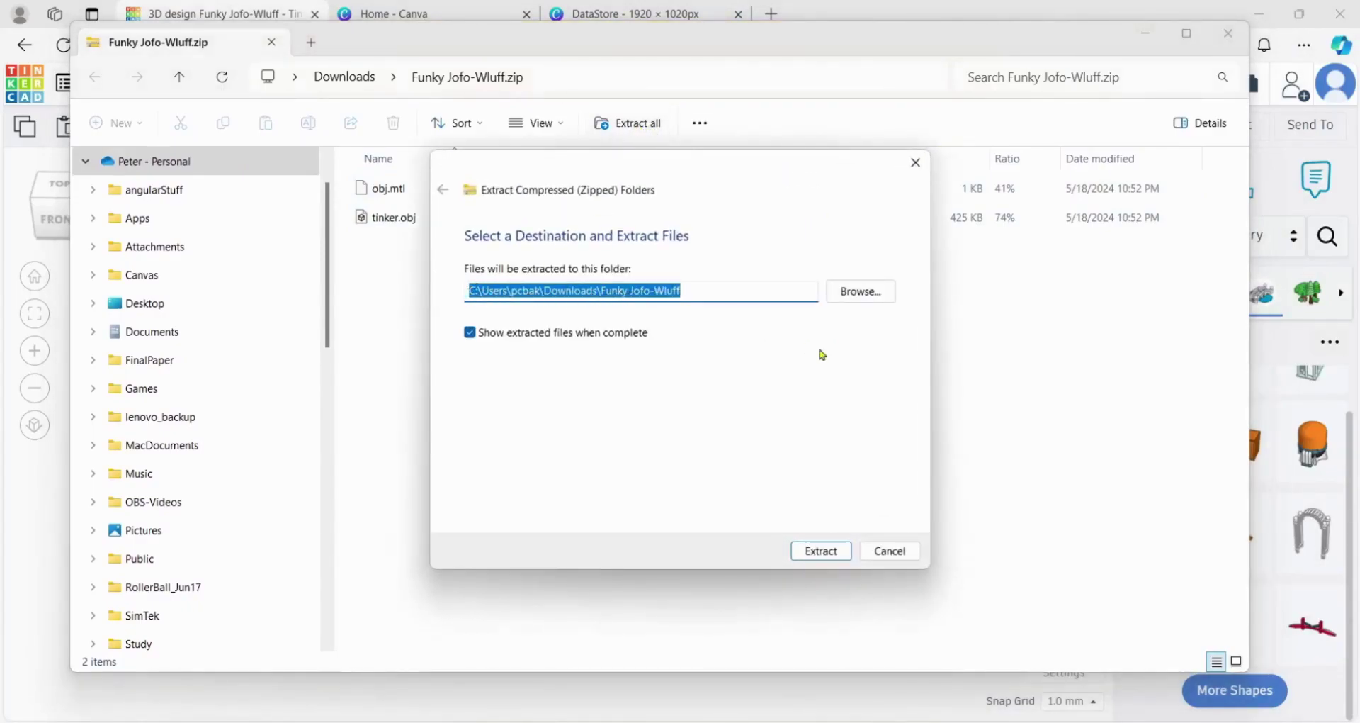
{"action": "left_click", "coordinate": [822, 551]}
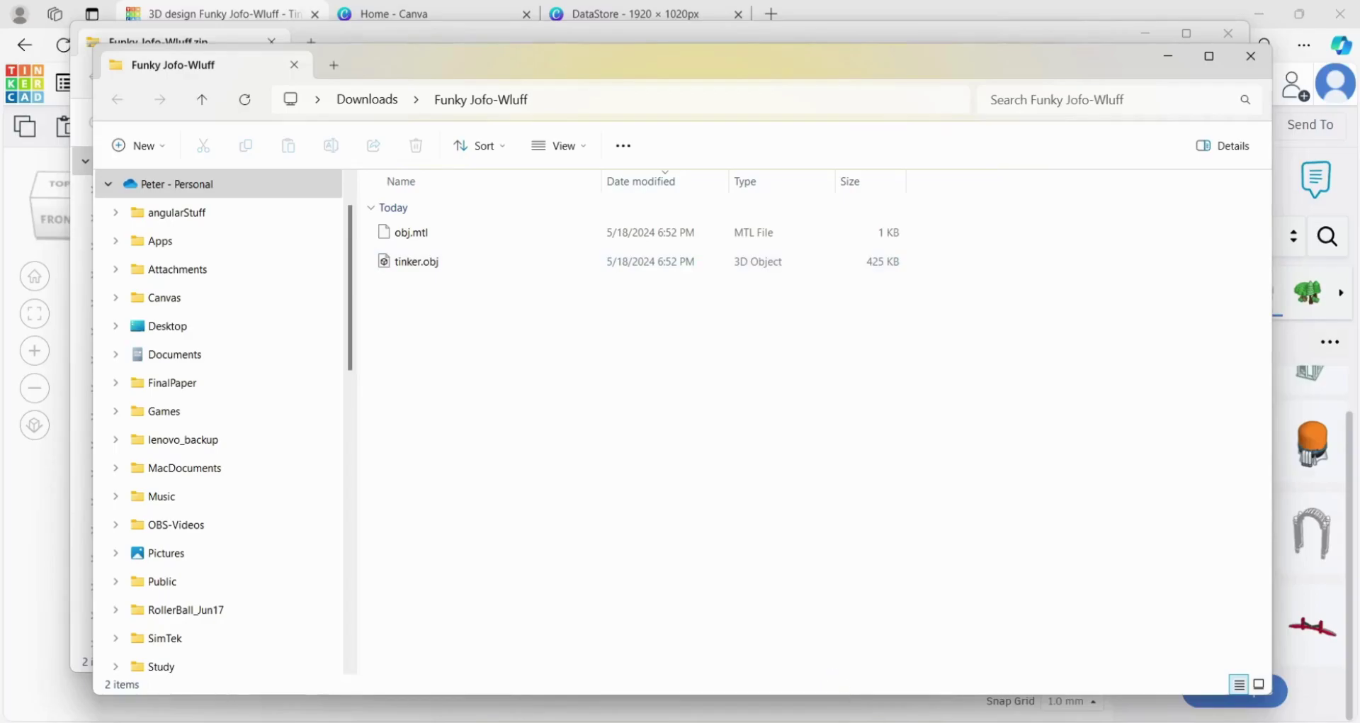
- Switch to Roblox Studio and import tinker.obj from Downloads\Funky Jofo-Wluff into the workspace with the default import settings
{"action": "mouse_move", "coordinate": [875, 721]}
{"action": "left_click", "coordinate": [952, 663]}
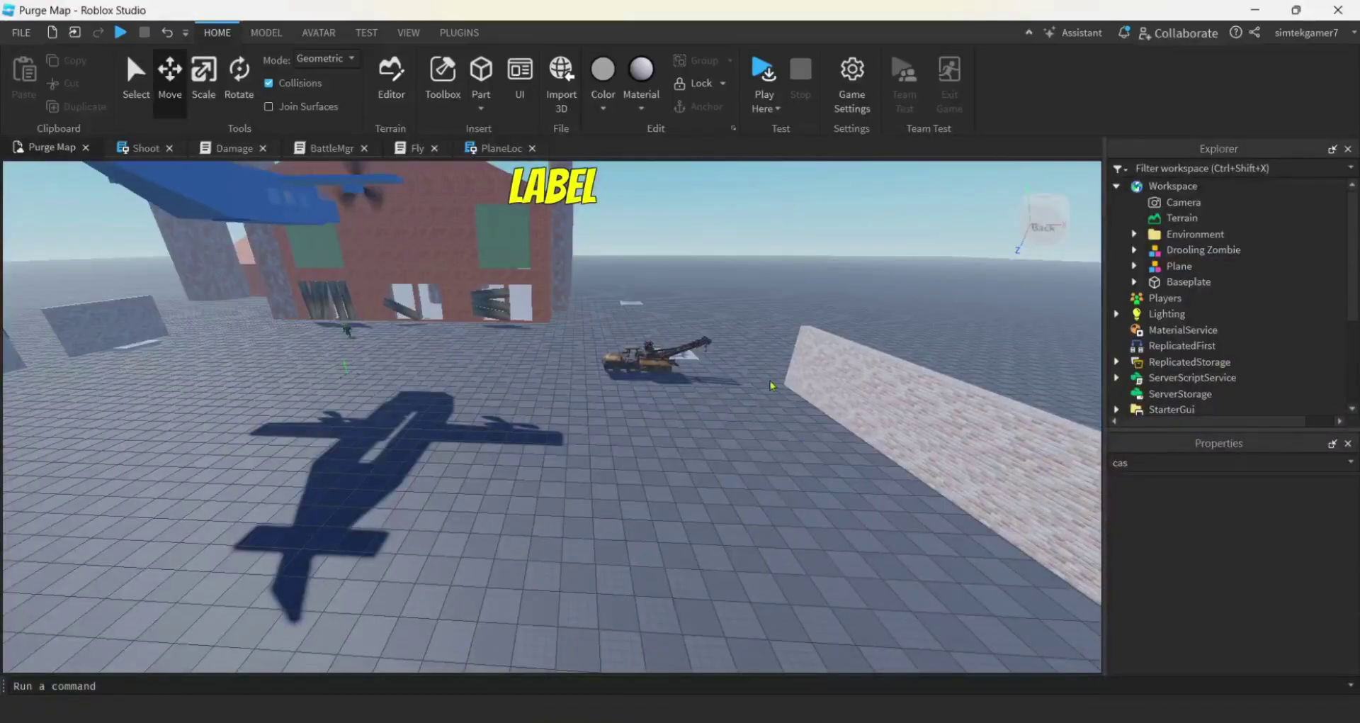
{"action": "left_click", "coordinate": [560, 75]}
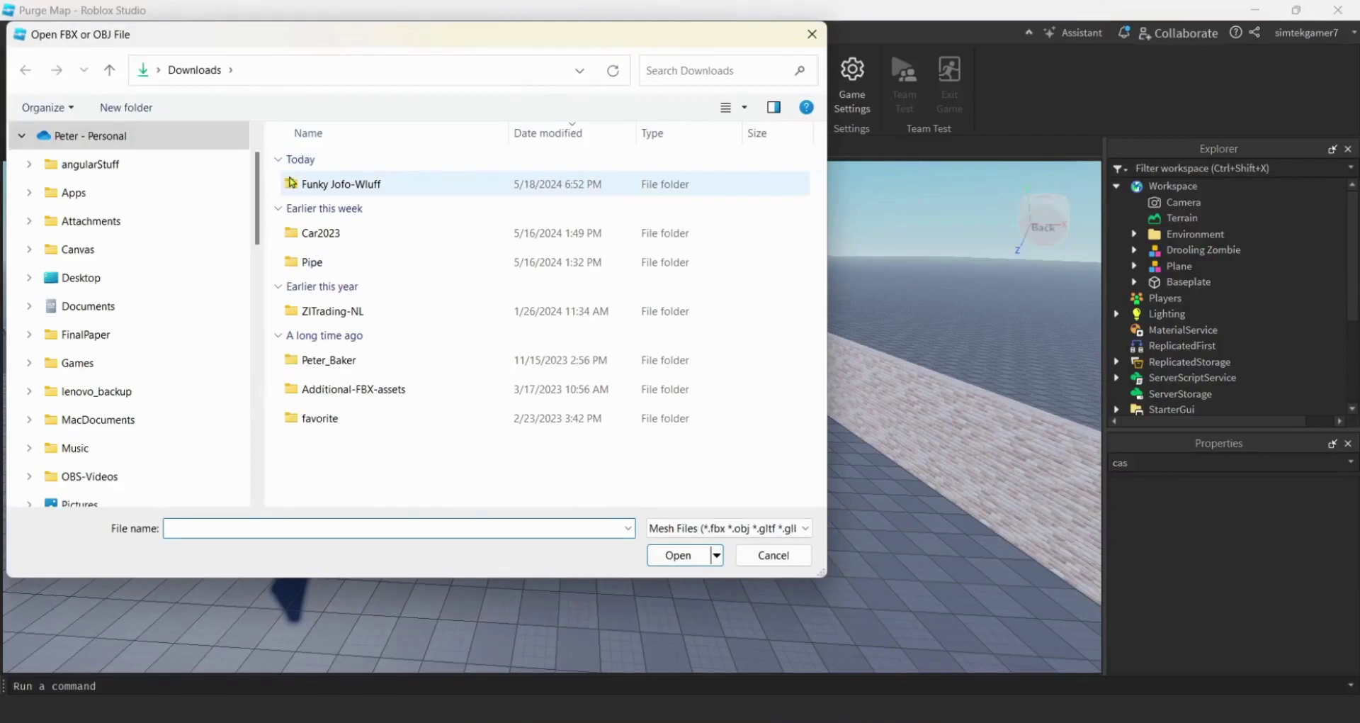
{"action": "double_click", "coordinate": [340, 185]}
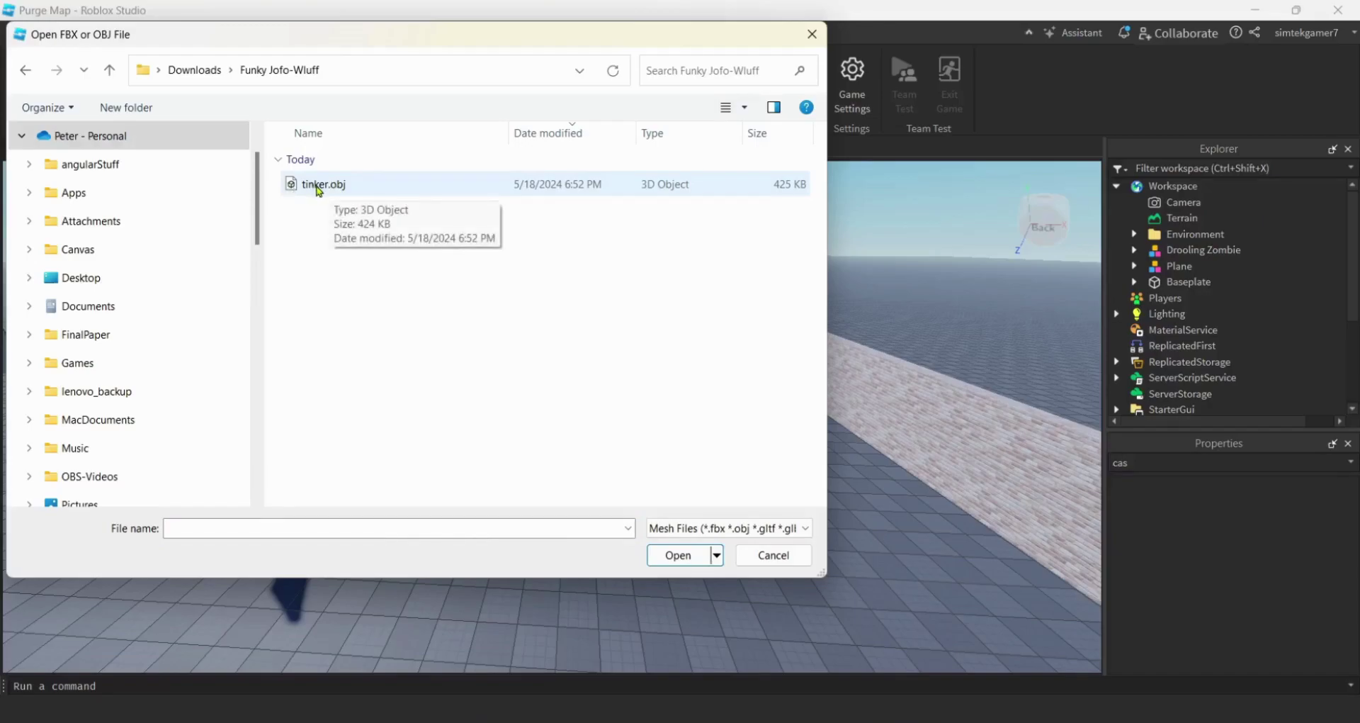
{"action": "left_click", "coordinate": [319, 185]}
{"action": "left_click", "coordinate": [677, 556]}
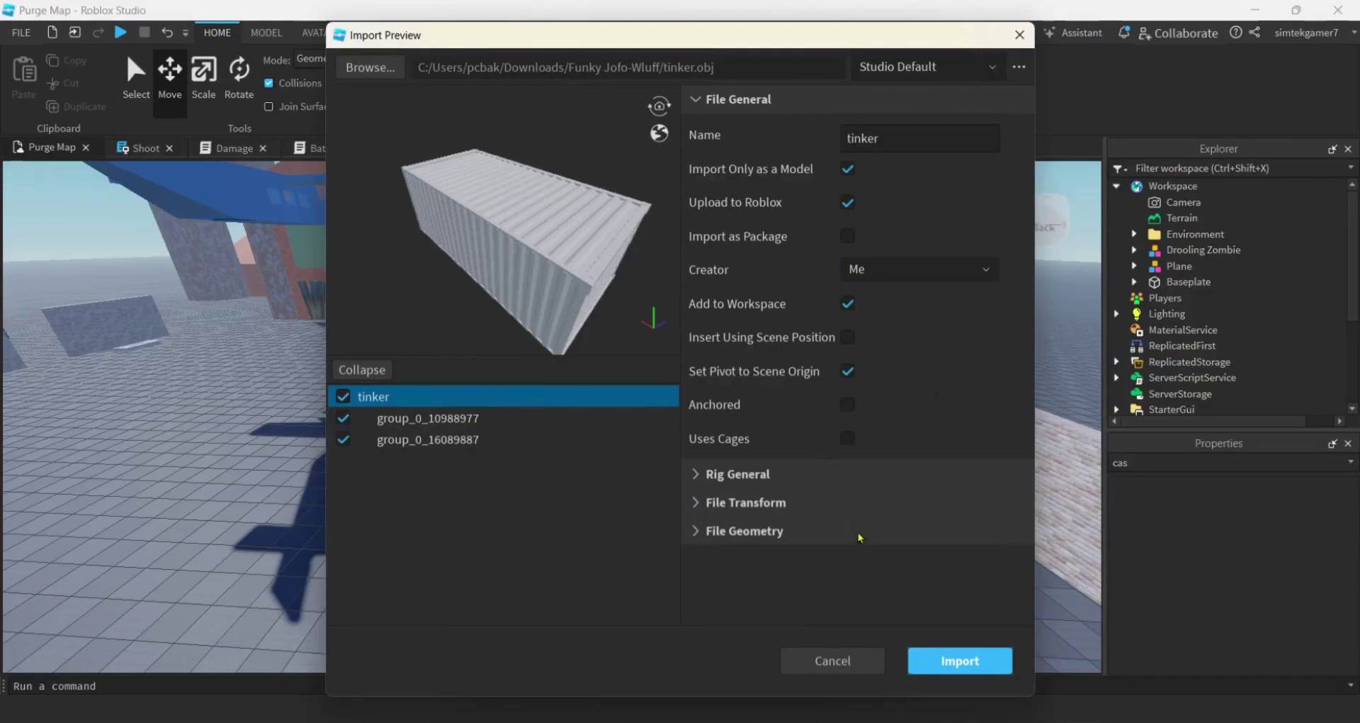
{"action": "left_click", "coordinate": [965, 661]}
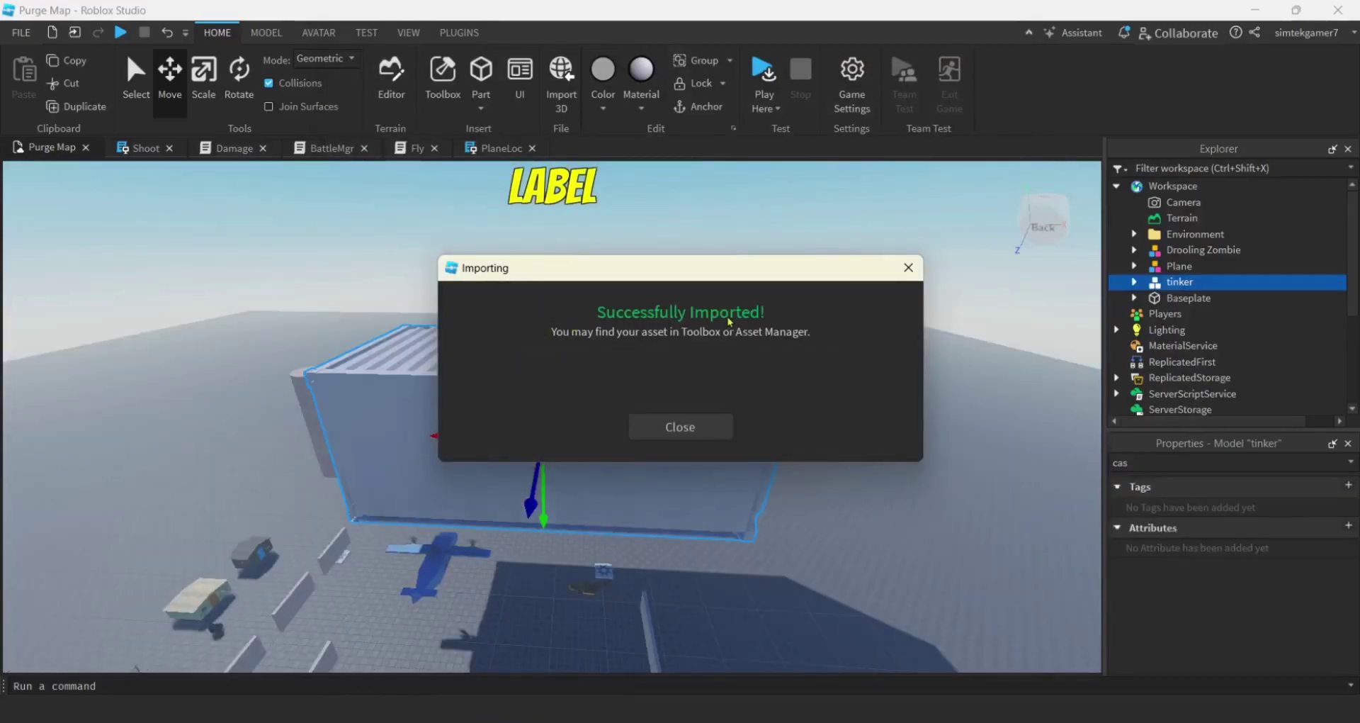
{"action": "left_click", "coordinate": [693, 428]}
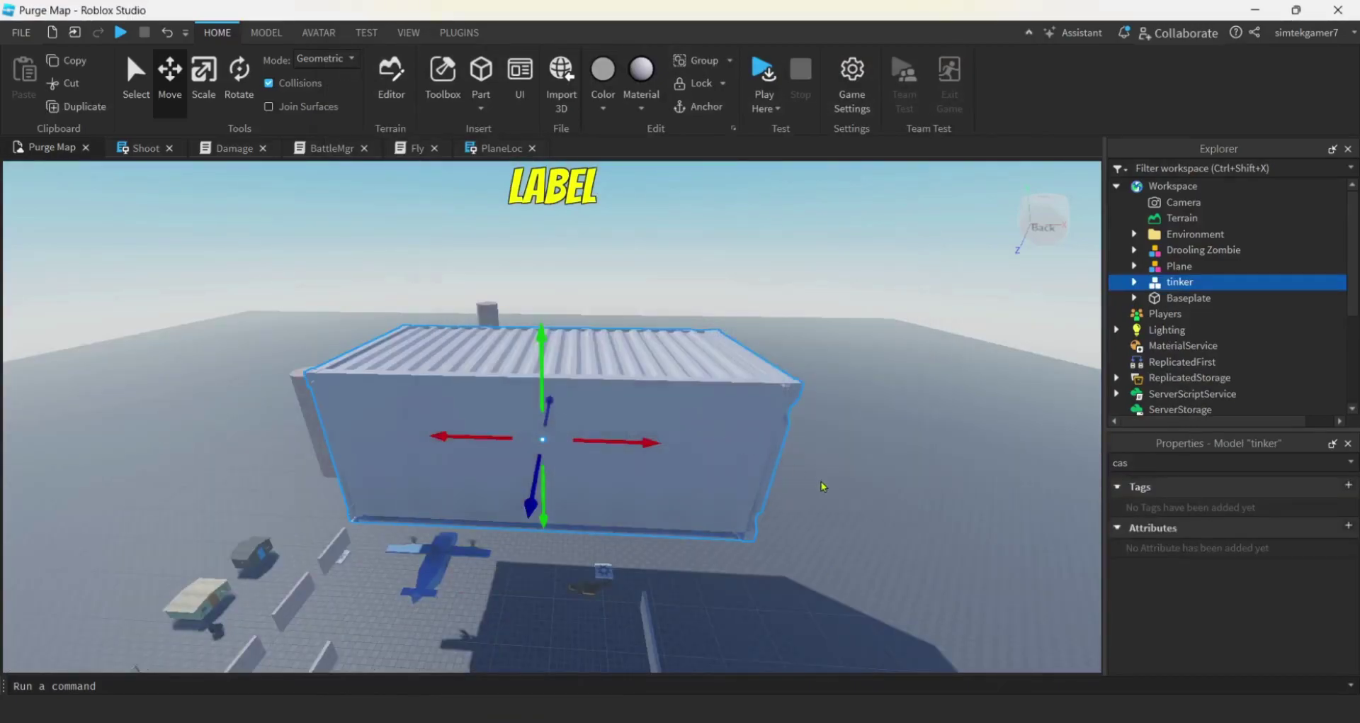
- Scale the imported tinker container down uniformly to a small fraction of its size
{"action": "right_click_drag", "start_coordinate": [850, 508], "coordinate": [849, 504]}
{"action": "key", "text": "d"}
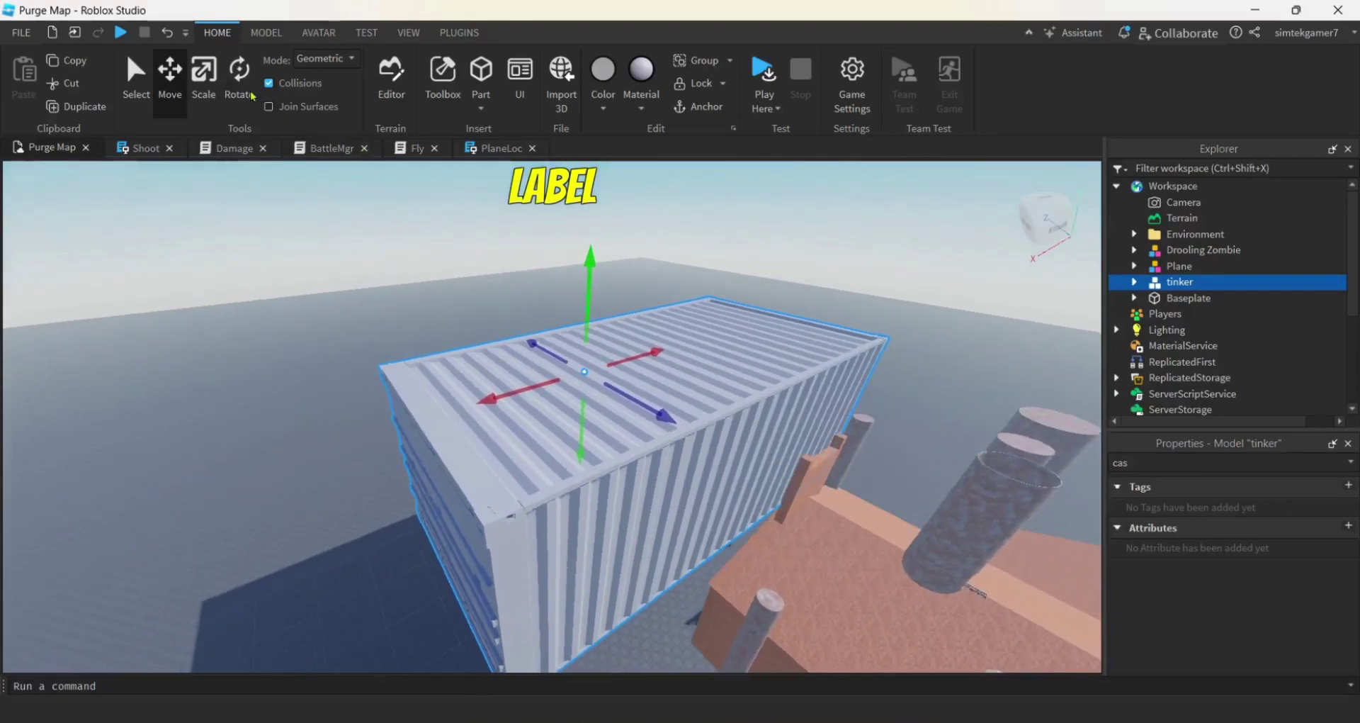
{"action": "left_click", "coordinate": [204, 71]}
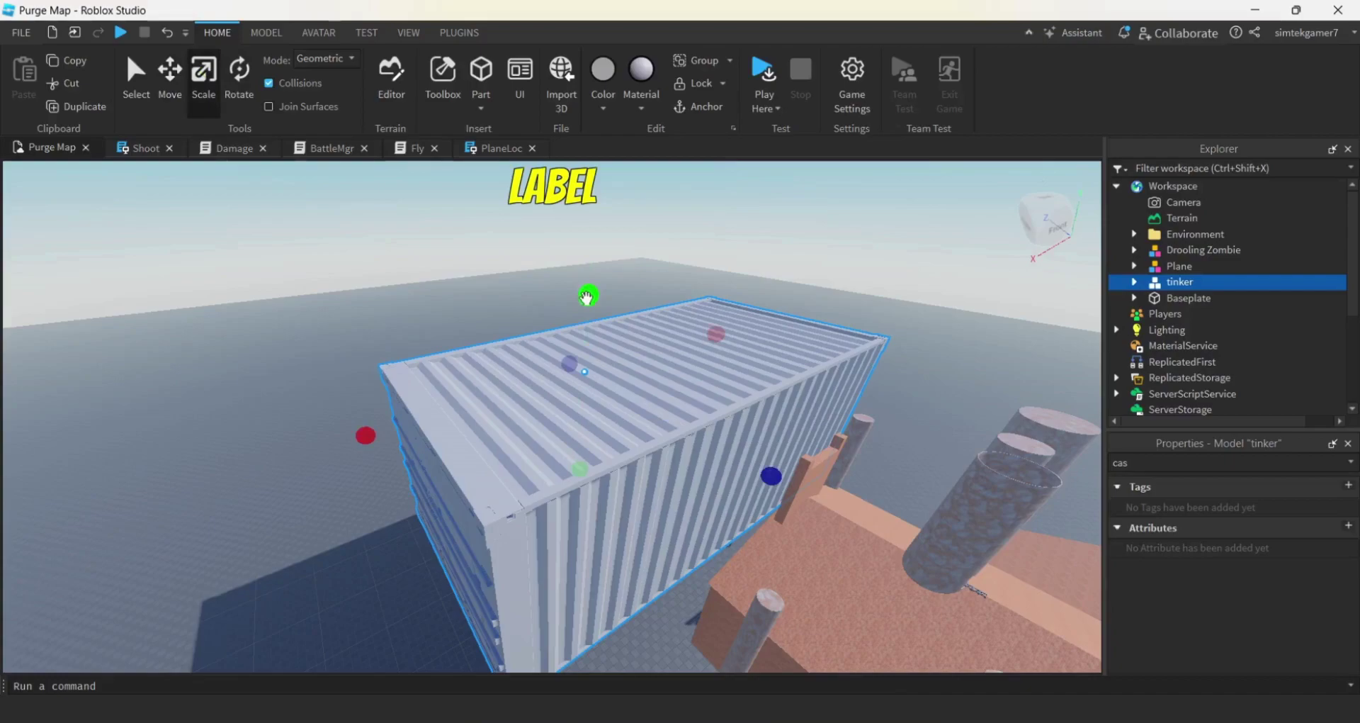
{"action": "left_click_drag", "start_coordinate": [587, 298], "coordinate": [586, 298]}
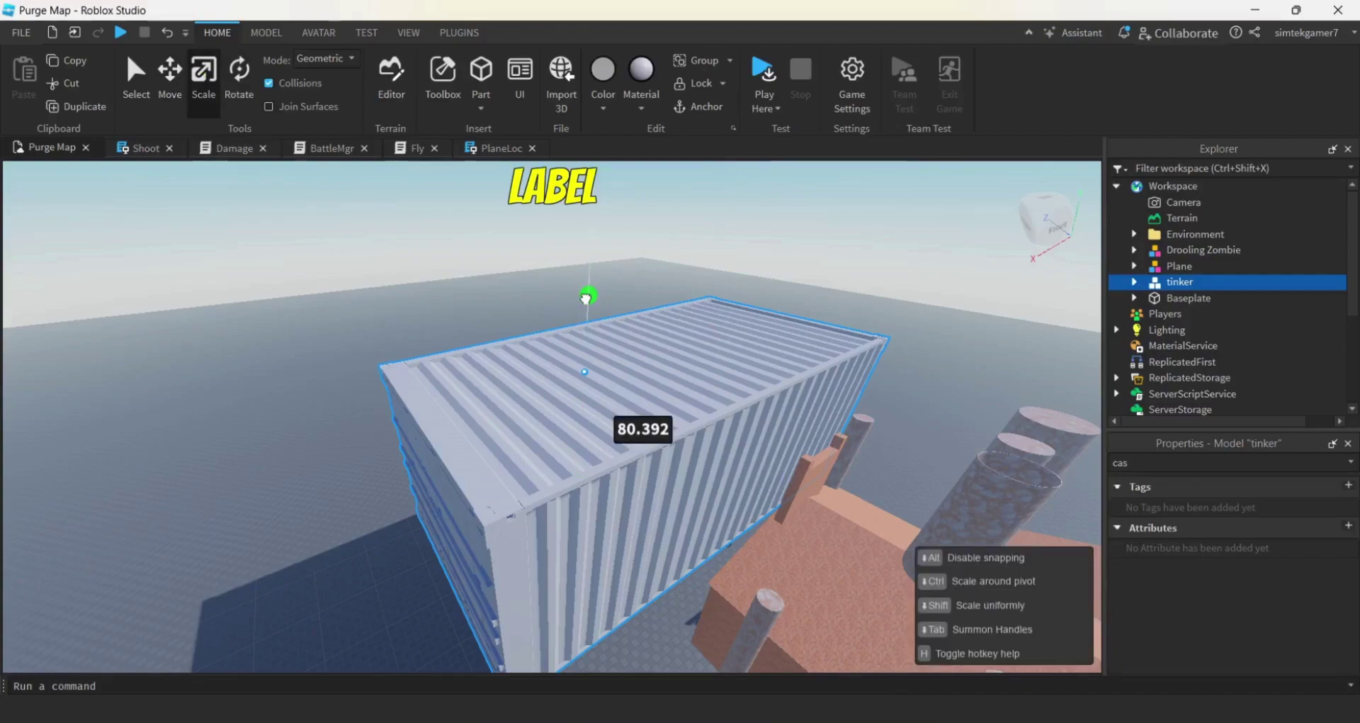
{"action": "left_click_drag", "start_coordinate": [586, 298], "coordinate": [596, 409]}
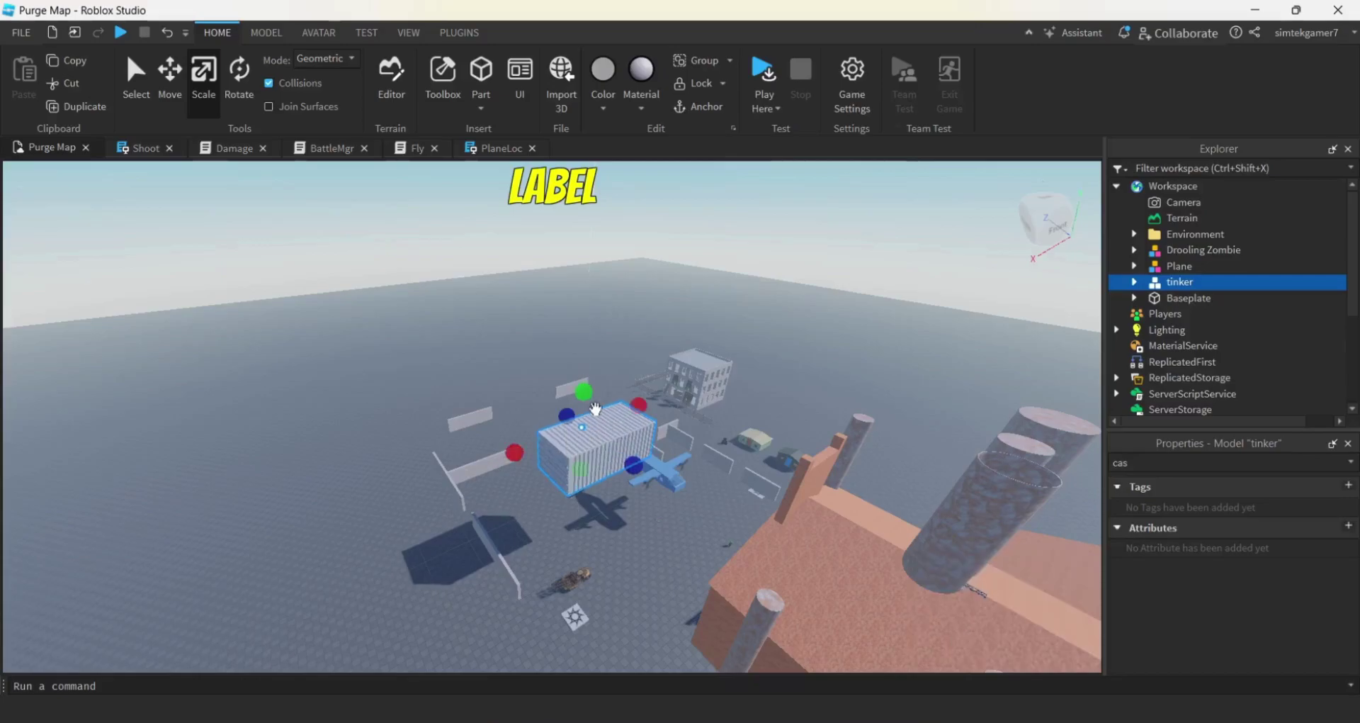
- Rotate the tinker container so it tilts away from its level orientation
{"action": "right_click_drag", "start_coordinate": [662, 558], "coordinate": [660, 553]}
{"action": "key", "text": "a"}
{"action": "key", "text": "w"}
{"action": "key", "text": "a"}
{"action": "key", "text": "w"}
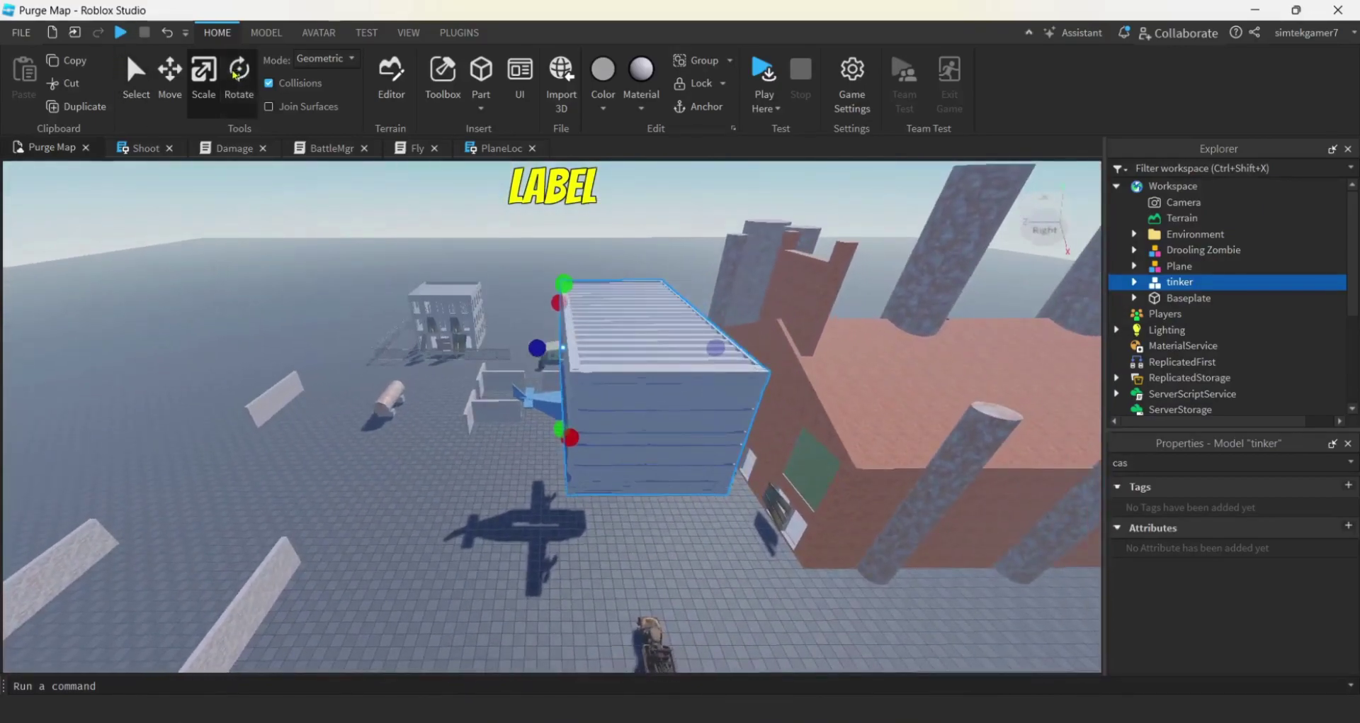
{"action": "left_click", "coordinate": [238, 71]}
{"action": "left_click_drag", "start_coordinate": [606, 282], "coordinate": [467, 288]}
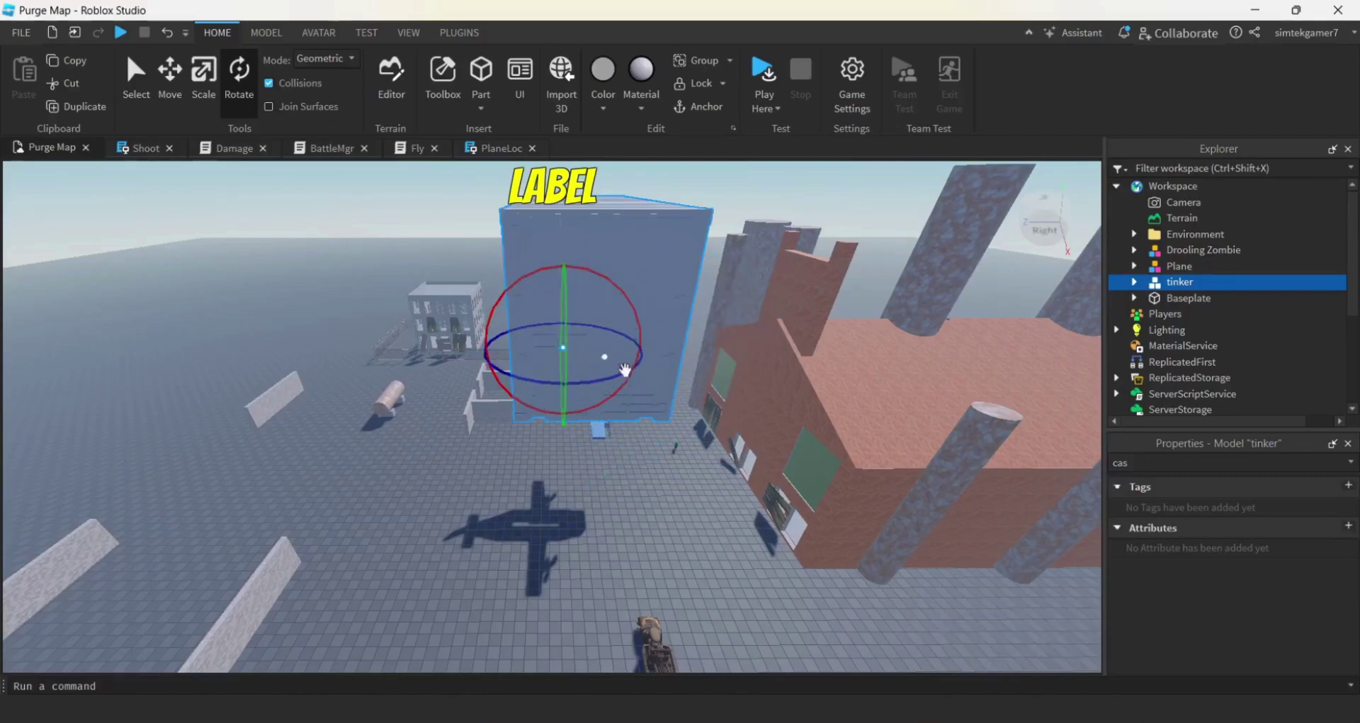
- Move the tilted container down and about 77 studs sideways, in front of the large brick building
{"action": "left_click", "coordinate": [170, 75]}
{"action": "left_click_drag", "start_coordinate": [562, 246], "coordinate": [825, 472]}
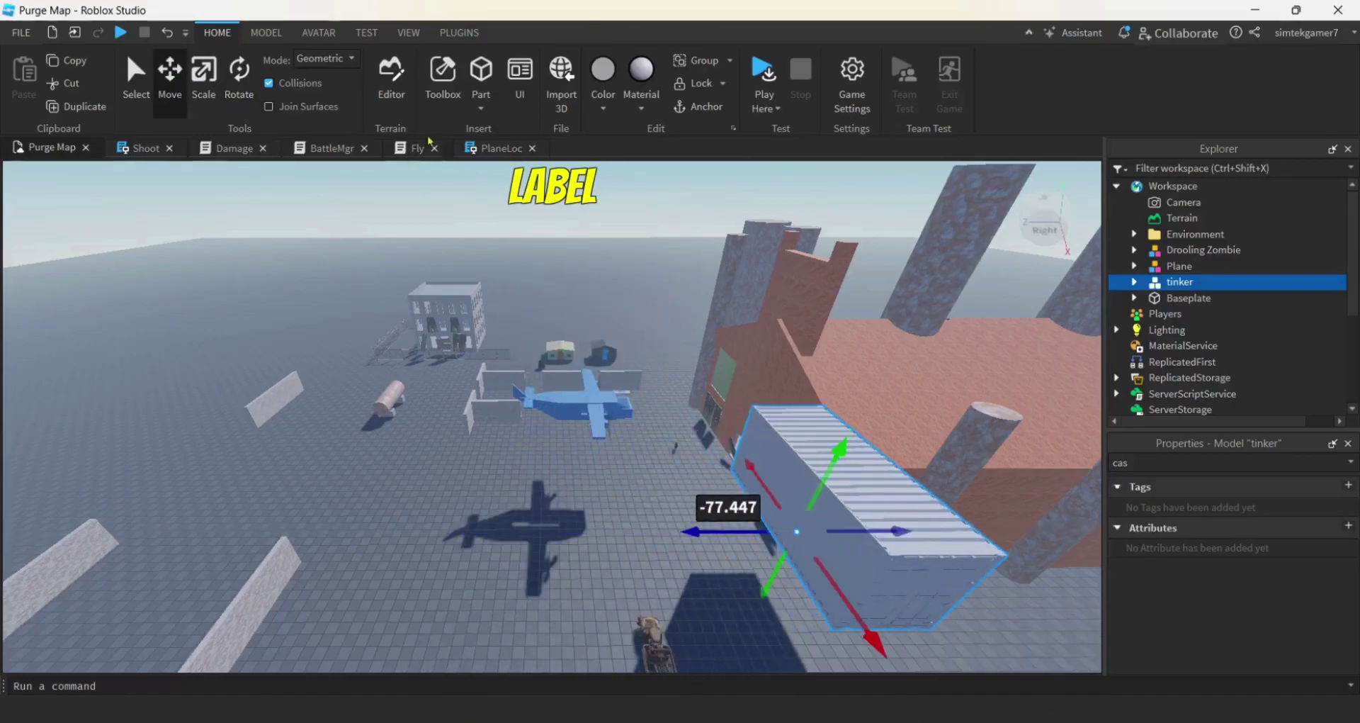
- Turn off collisions, then move the tinker container into the large brick building, about 48.3 studs along its depth and 24 studs down
{"action": "left_click", "coordinate": [295, 83]}
{"action": "right_click_drag", "start_coordinate": [634, 459], "coordinate": [634, 452]}
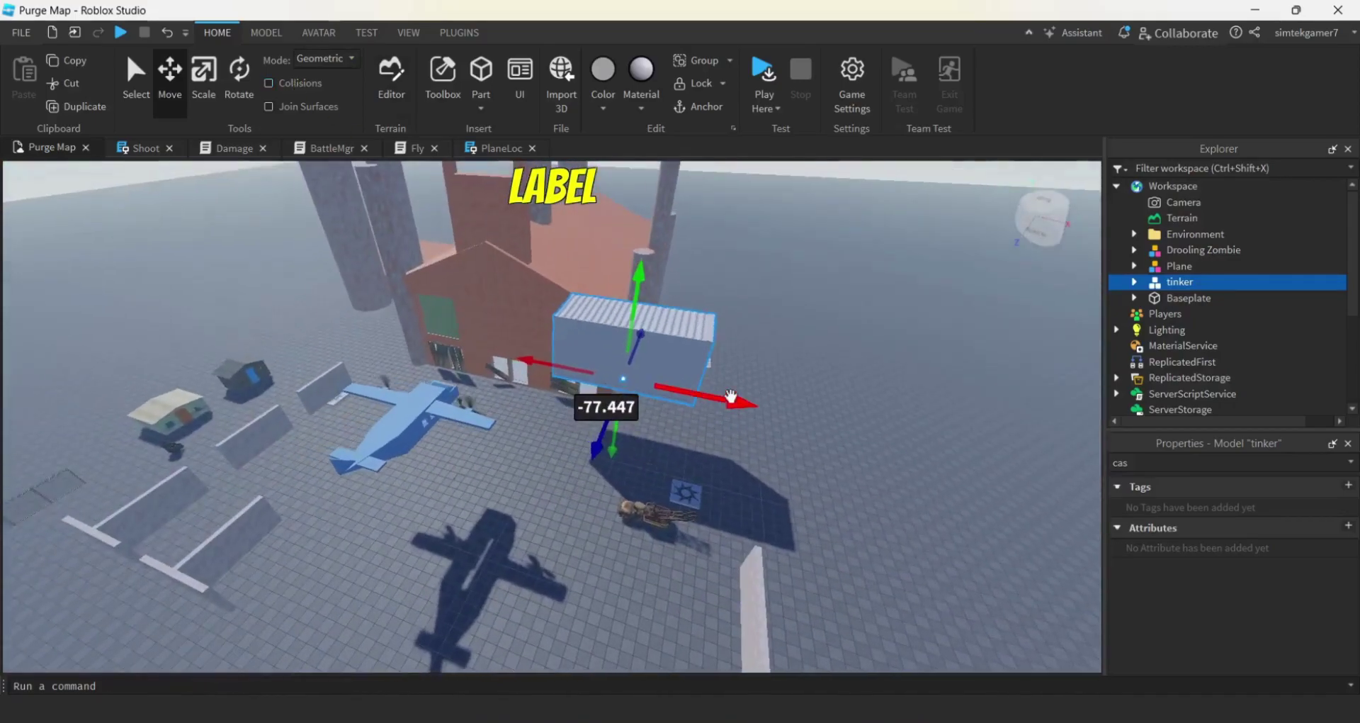
{"action": "left_click_drag", "start_coordinate": [737, 405], "coordinate": [457, 356]}
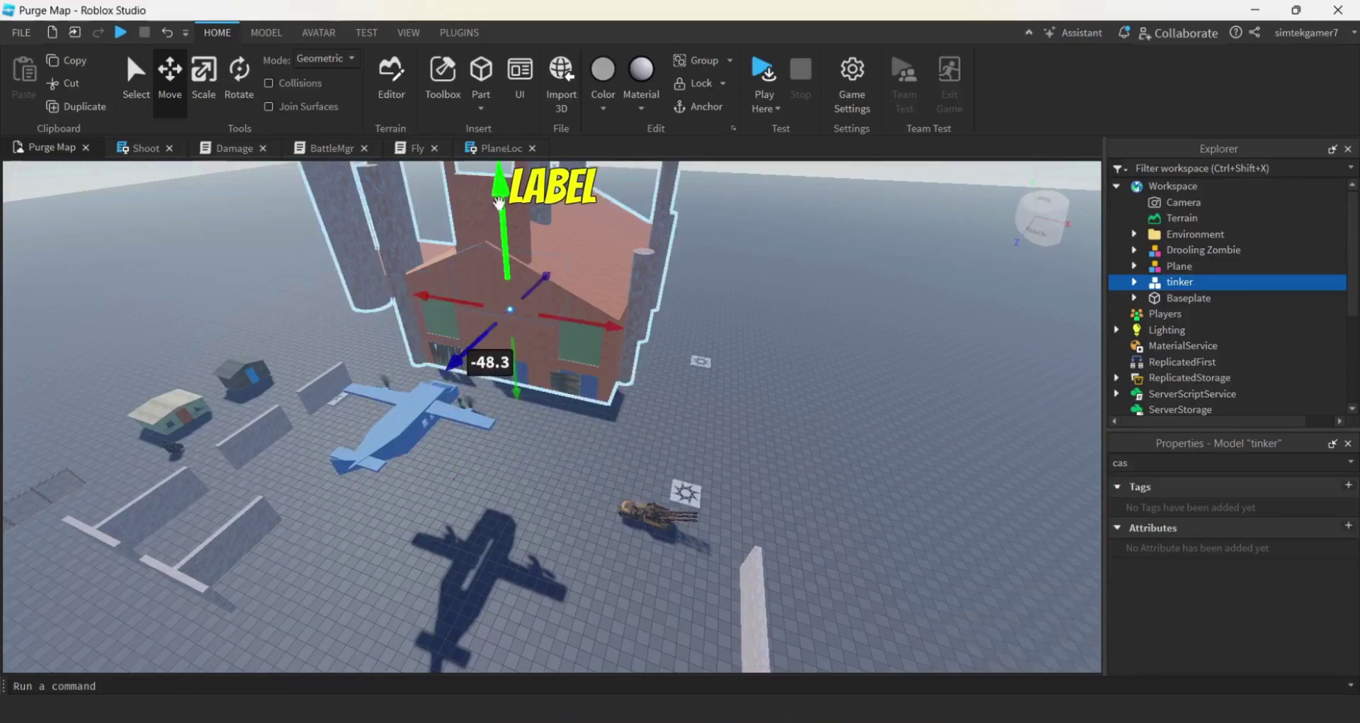
{"action": "left_click_drag", "start_coordinate": [499, 203], "coordinate": [504, 244]}
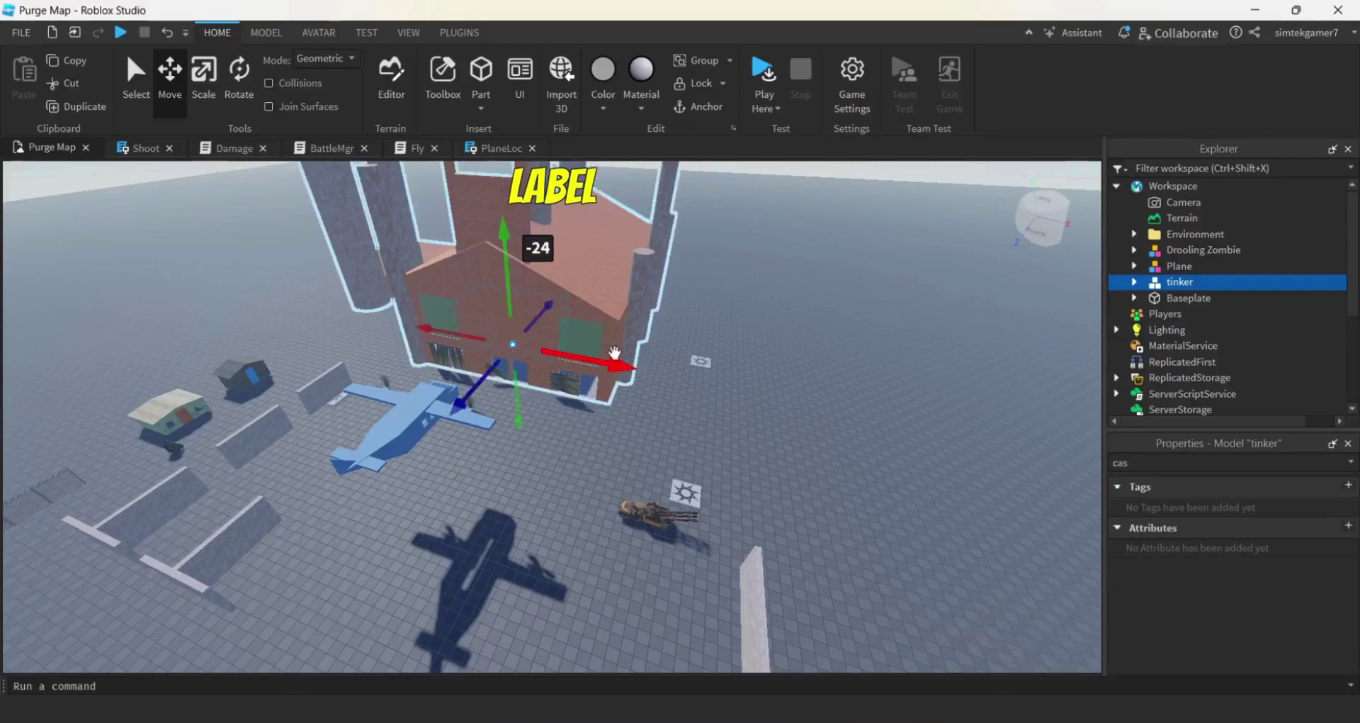
- Move the container about 60.7 studs across the building's interior, beside the rusty pillars
{"action": "key", "text": "f"}
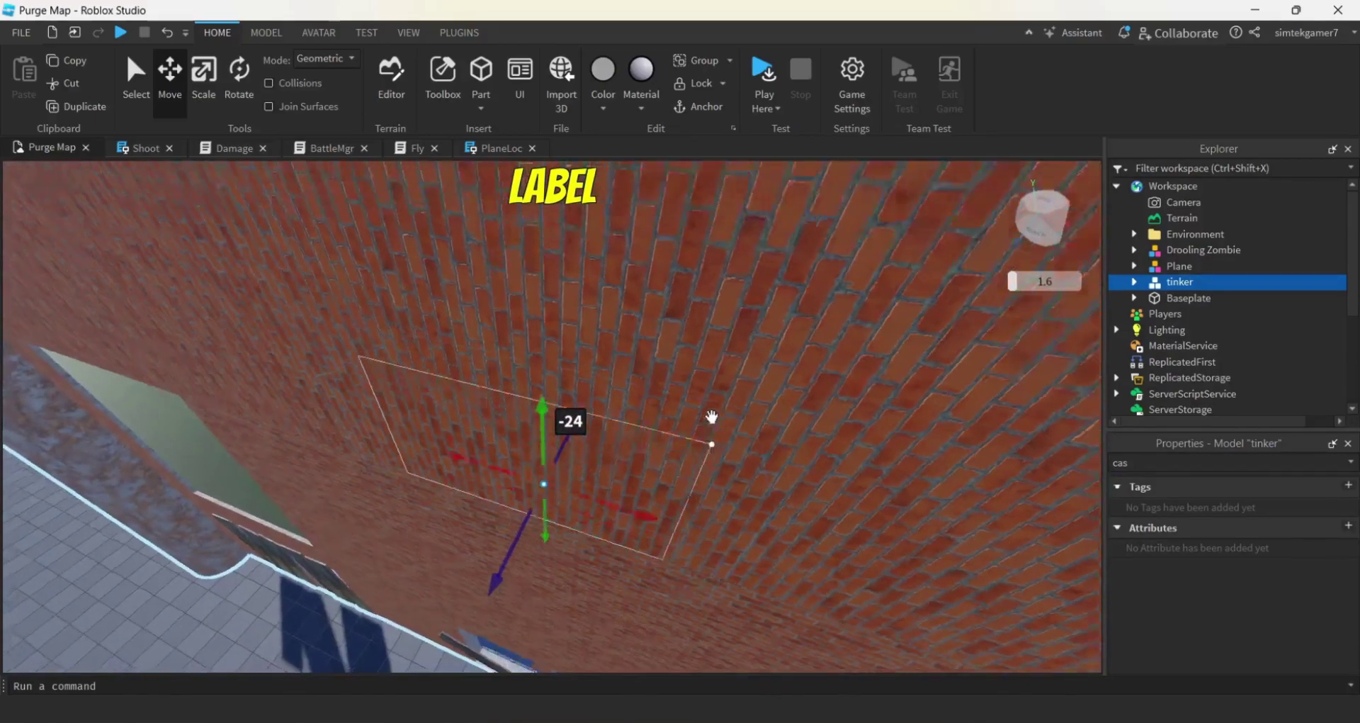
{"action": "scroll", "coordinate": [712, 418], "scroll_direction": "up", "scroll_amount": 2}
{"action": "right_click_drag", "start_coordinate": [712, 418], "coordinate": [693, 415]}
{"action": "left_click_drag", "start_coordinate": [621, 380], "coordinate": [395, 405]}
{"action": "right_click_drag", "start_coordinate": [434, 404], "coordinate": [450, 404]}
{"action": "scroll", "coordinate": [449, 404], "scroll_direction": "down", "scroll_amount": 3}
{"action": "key", "text": "s"}
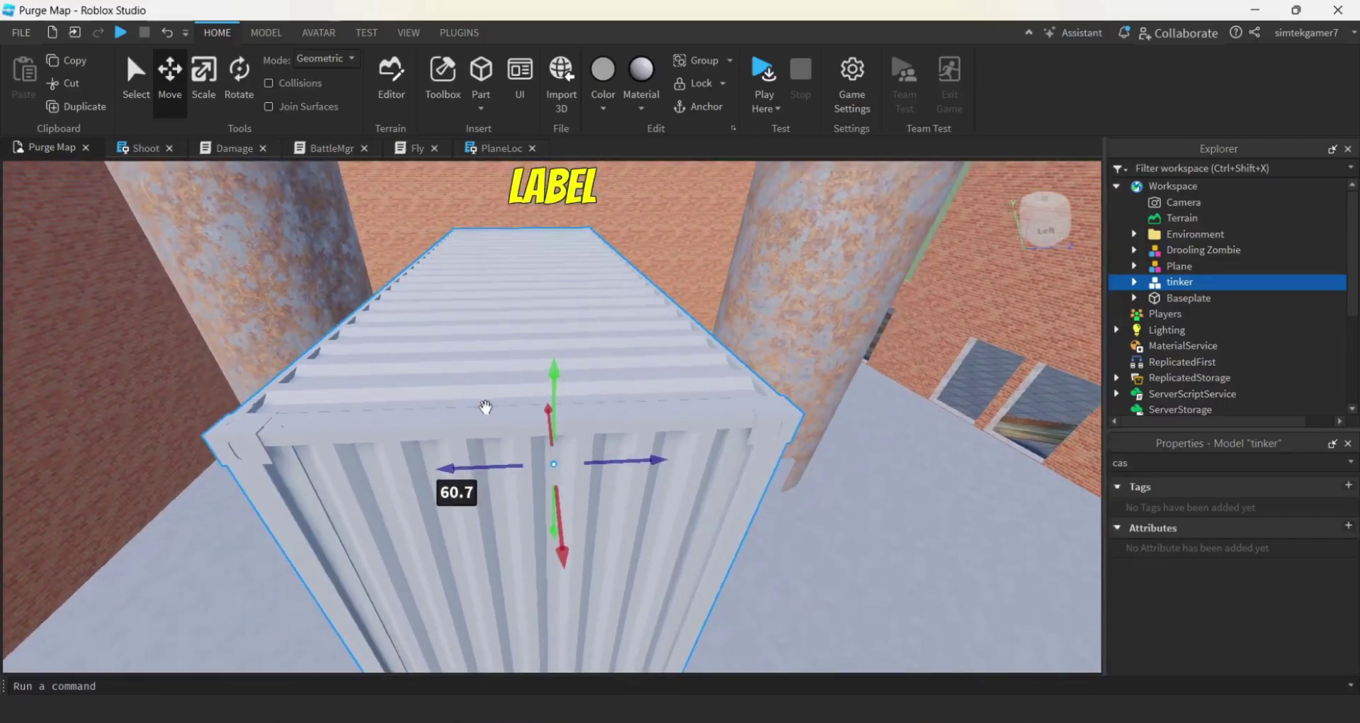
- Turn collisions back on, shift the container about 8.4 studs between the rusty pillars and lower it about 5.657 studs onto the floor
{"action": "key", "text": "d"}
{"action": "left_click_drag", "start_coordinate": [528, 461], "coordinate": [580, 461]}
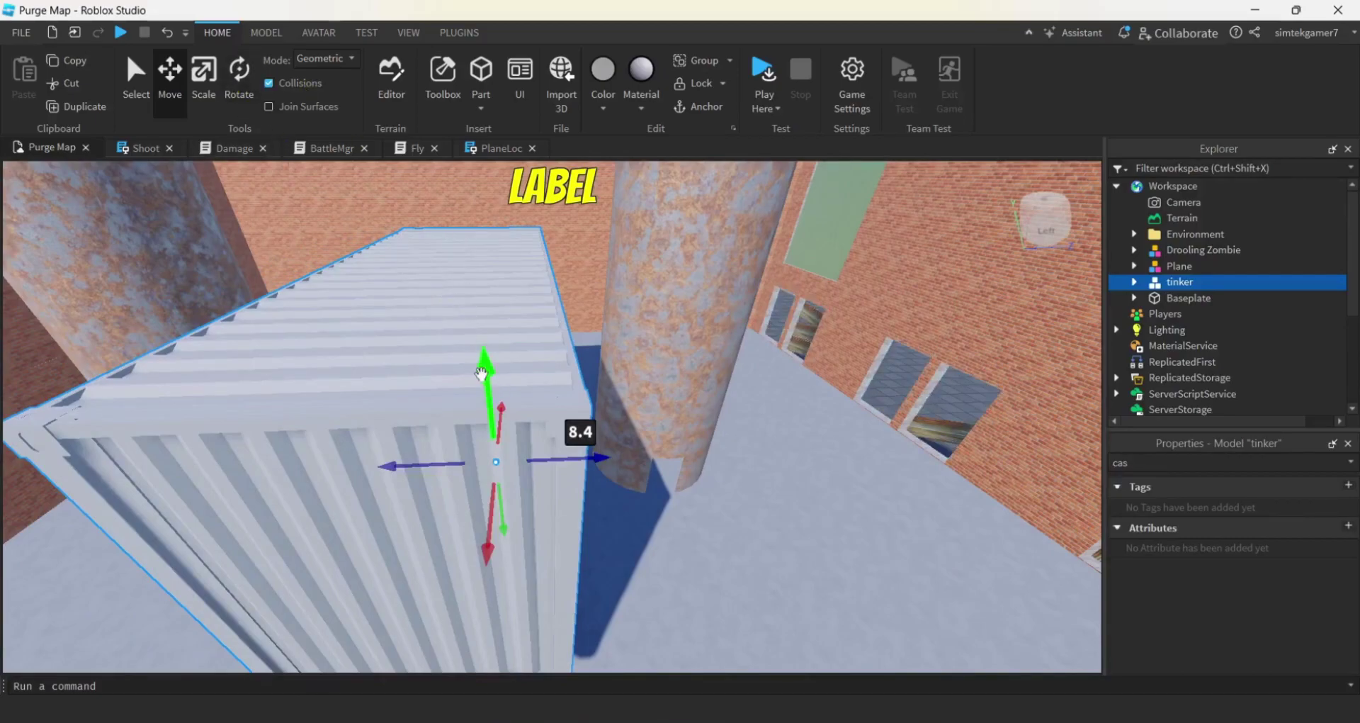
{"action": "left_click_drag", "start_coordinate": [480, 367], "coordinate": [470, 421]}
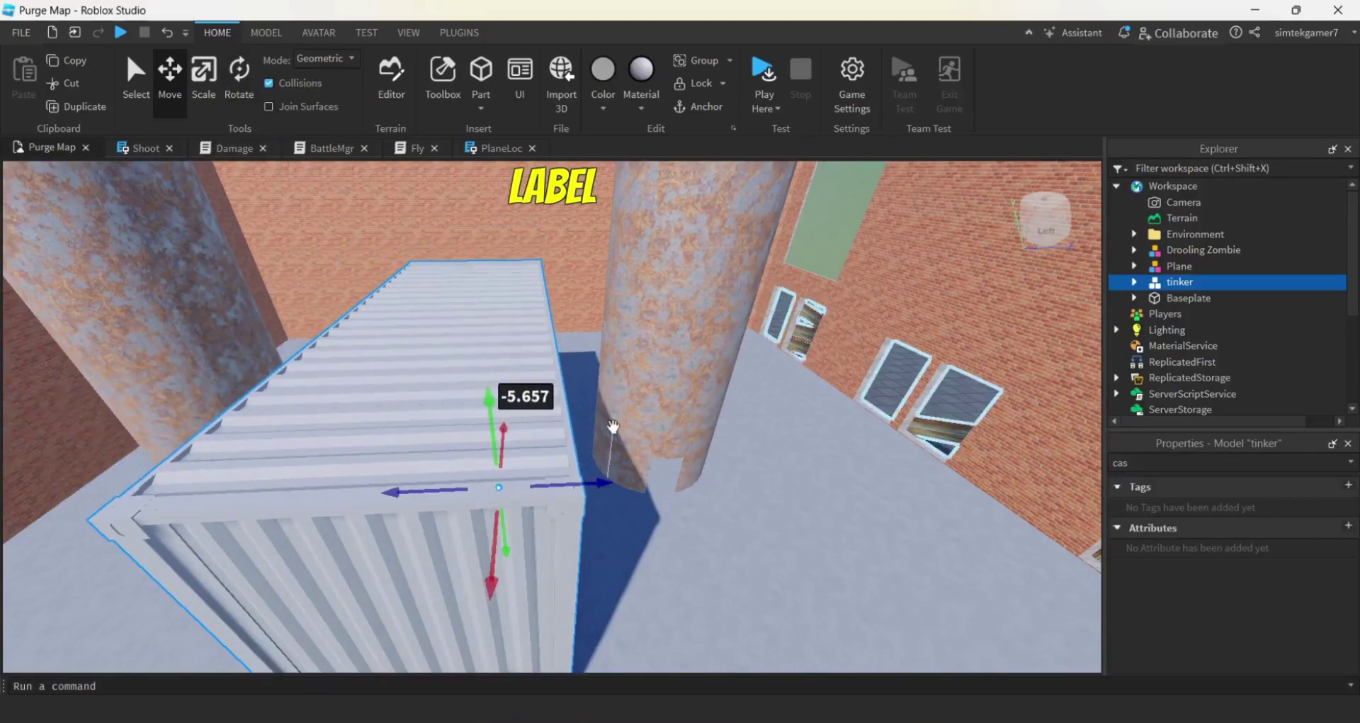
{"action": "key", "text": "d"}
{"action": "right_click_drag", "start_coordinate": [610, 431], "coordinate": [613, 425]}
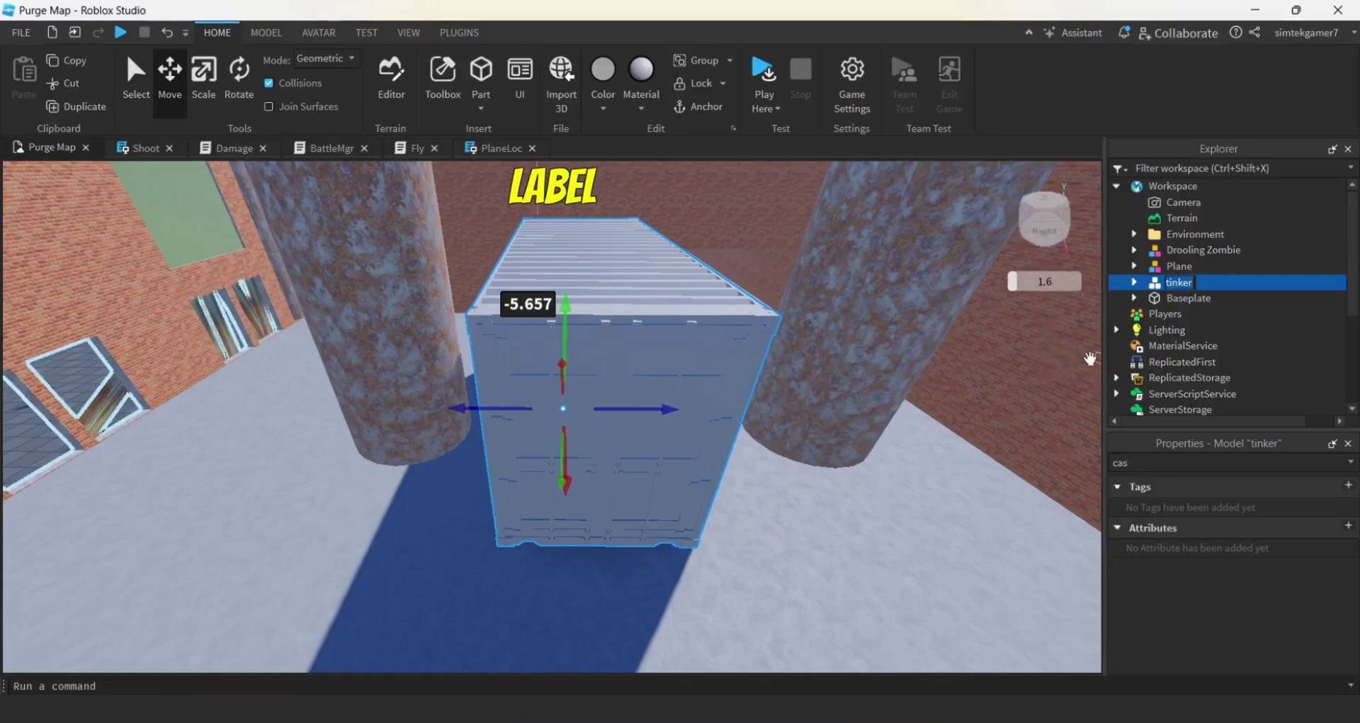
- Rename the tinker model to Shipping Container and put it inside the Environment folder
{"action": "type", "text": "ing Contain"}
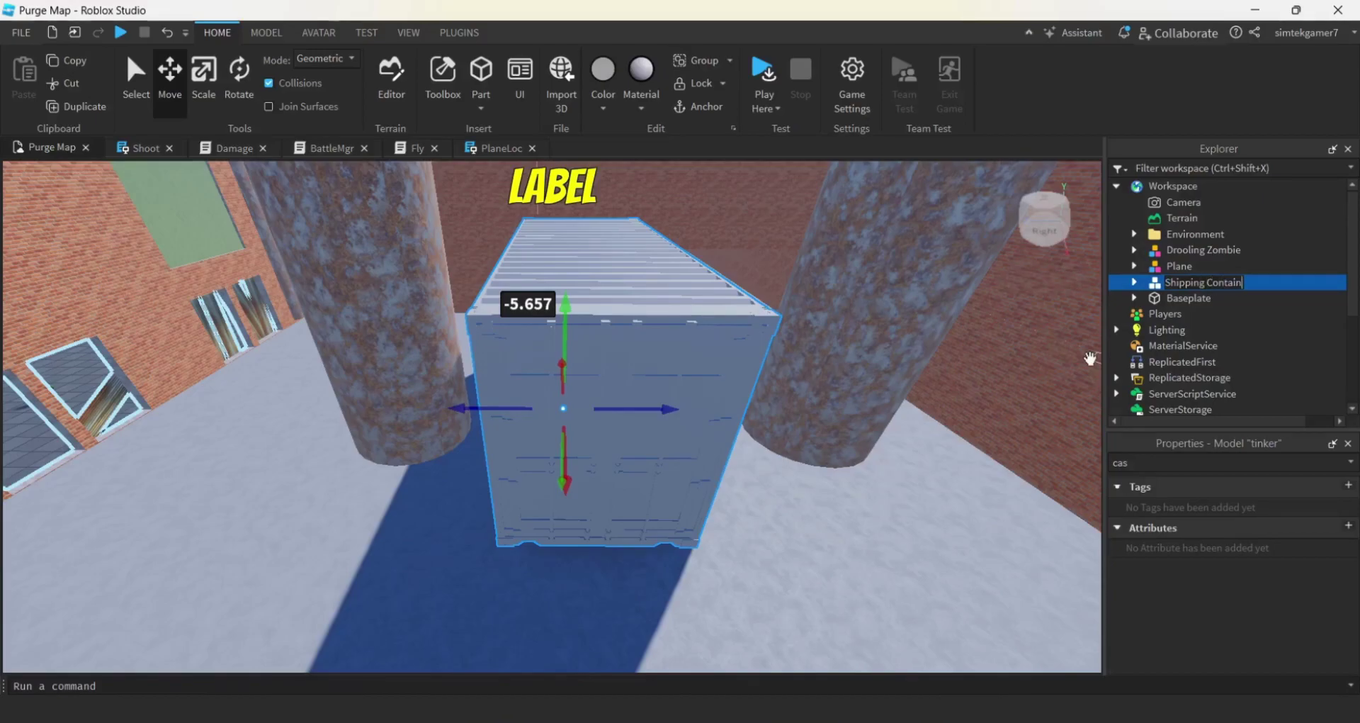
{"action": "key", "text": "Return"}
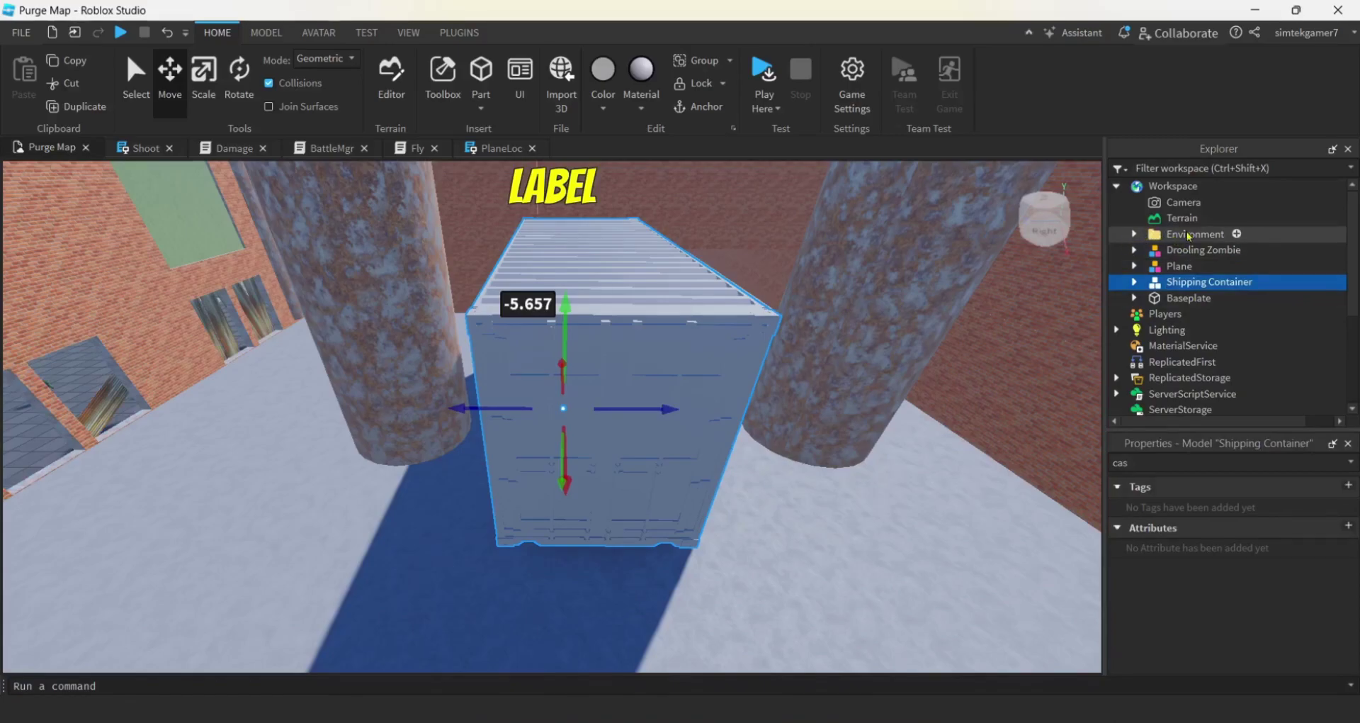
{"action": "left_click_drag", "start_coordinate": [1171, 287], "coordinate": [1175, 236]}
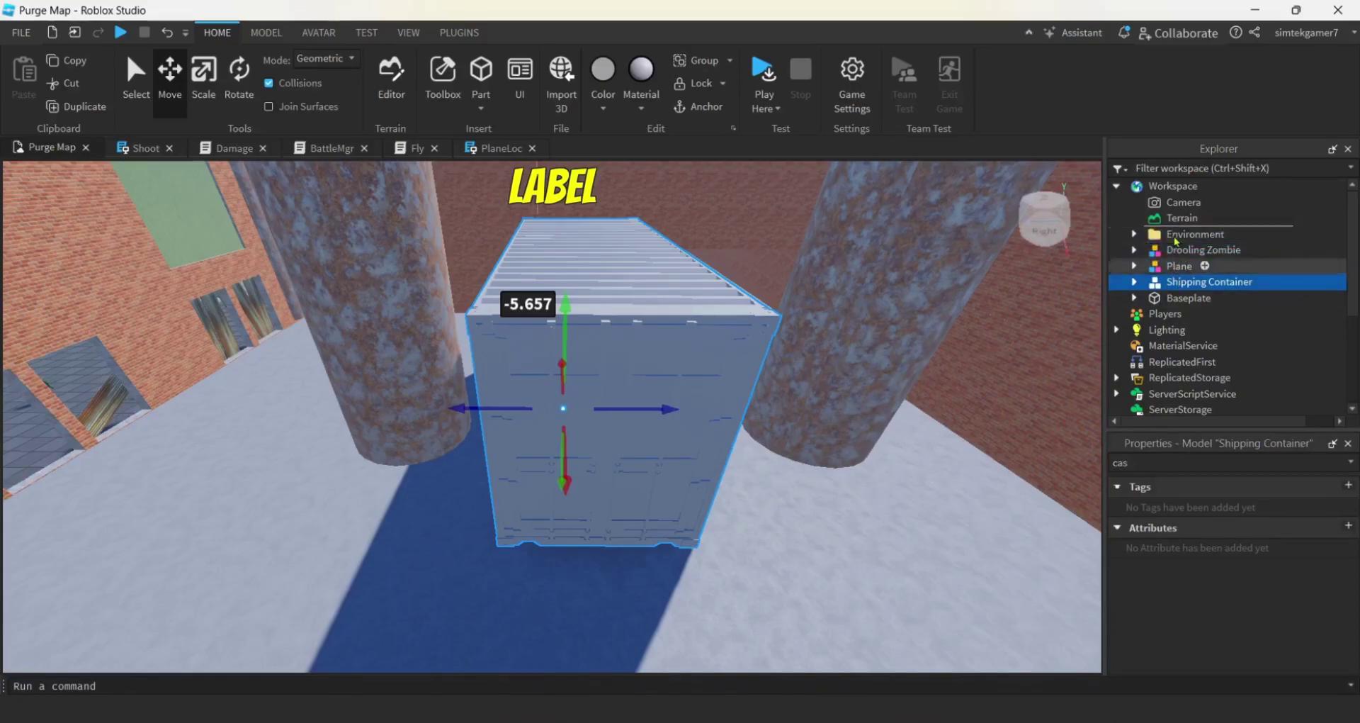
{"action": "scroll", "coordinate": [1223, 390], "scroll_direction": "down", "scroll_amount": 3}
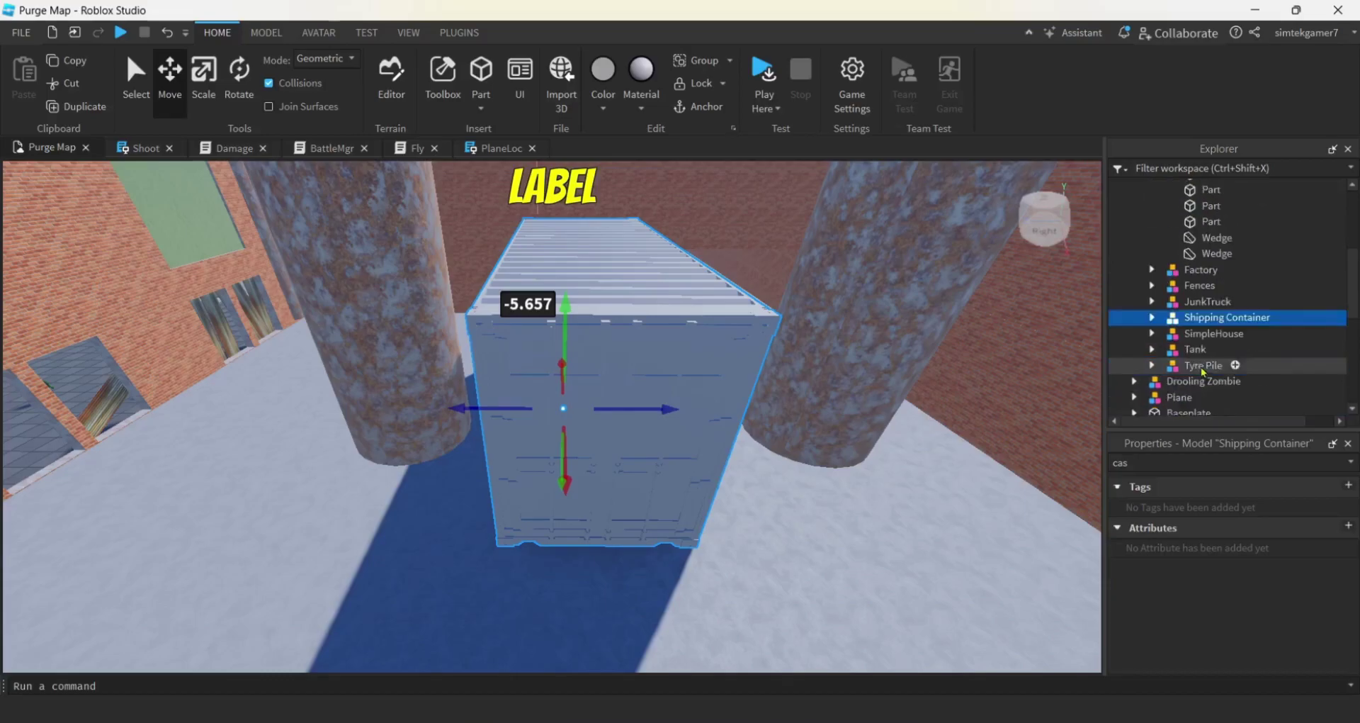
- Set the BrickColor of the door-hardware mesh group_0_10988977 in Shipping Container to Moss
{"action": "left_click", "coordinate": [1149, 318]}
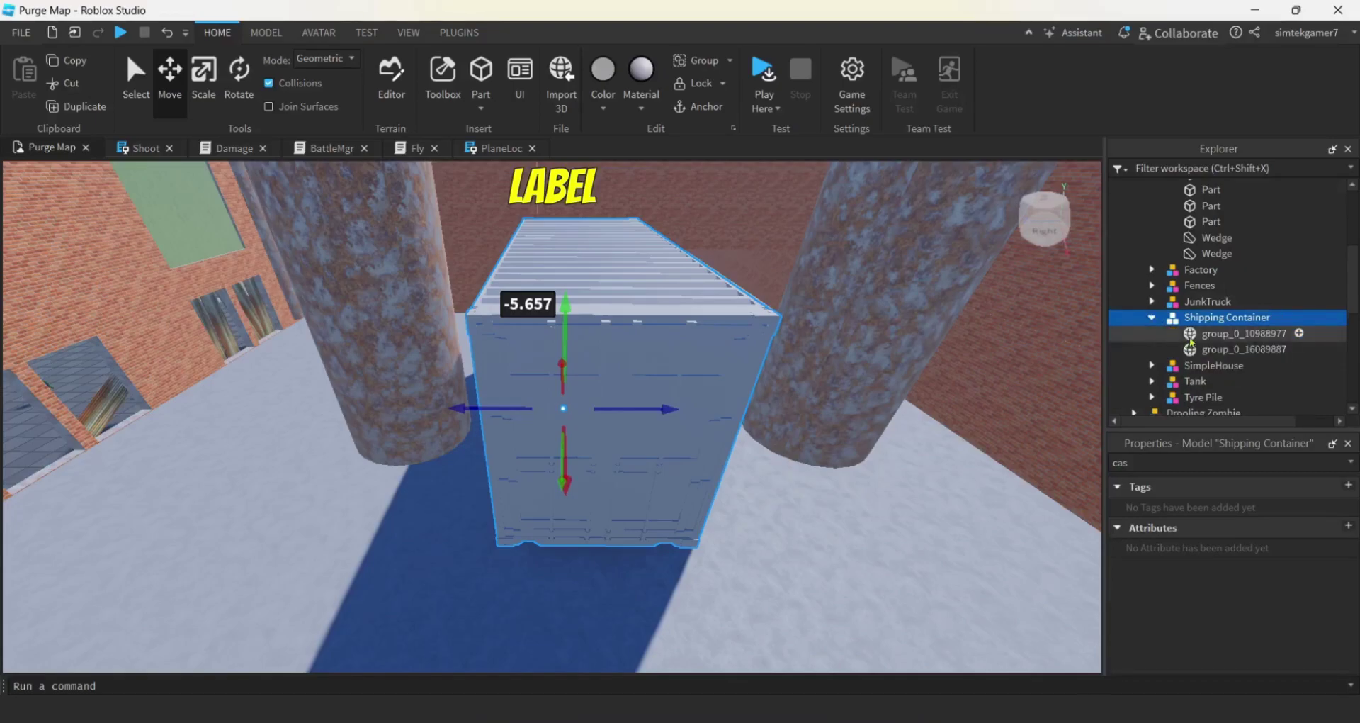
{"action": "left_click", "coordinate": [1237, 334]}
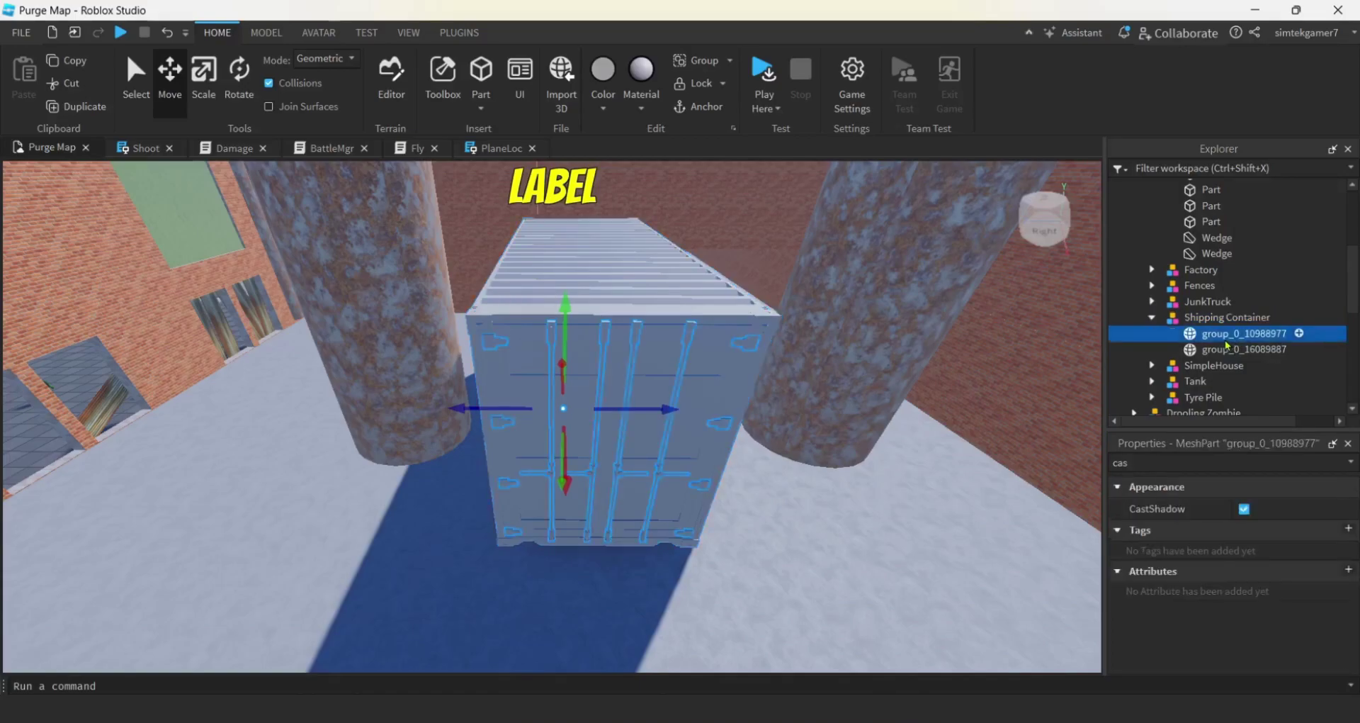
{"action": "right_click_drag", "start_coordinate": [929, 458], "coordinate": [932, 459]}
{"action": "key", "text": "d"}
{"action": "key", "text": "d"}
{"action": "key", "text": "a"}
{"action": "key", "text": "a"}
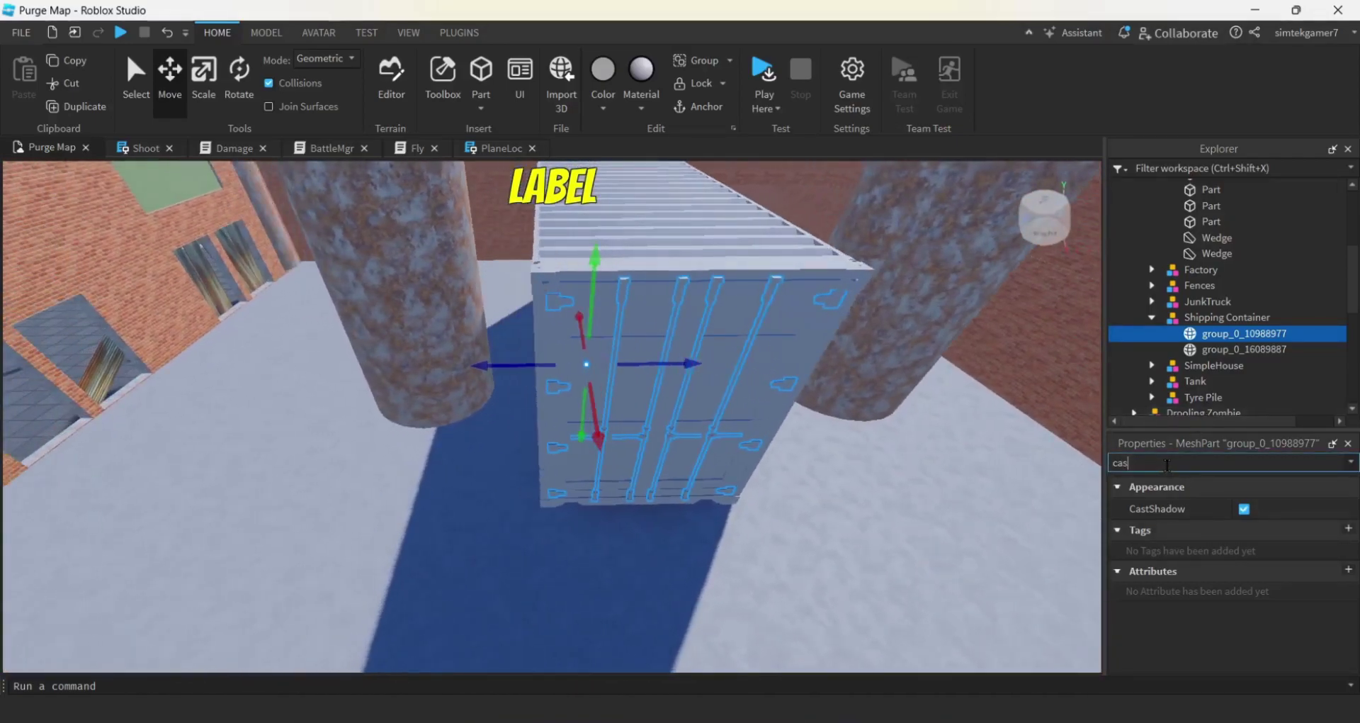
{"action": "key", "text": "BackSpace"}
{"action": "key", "text": "BackSpace"}
{"action": "key", "text": "BackSpace"}
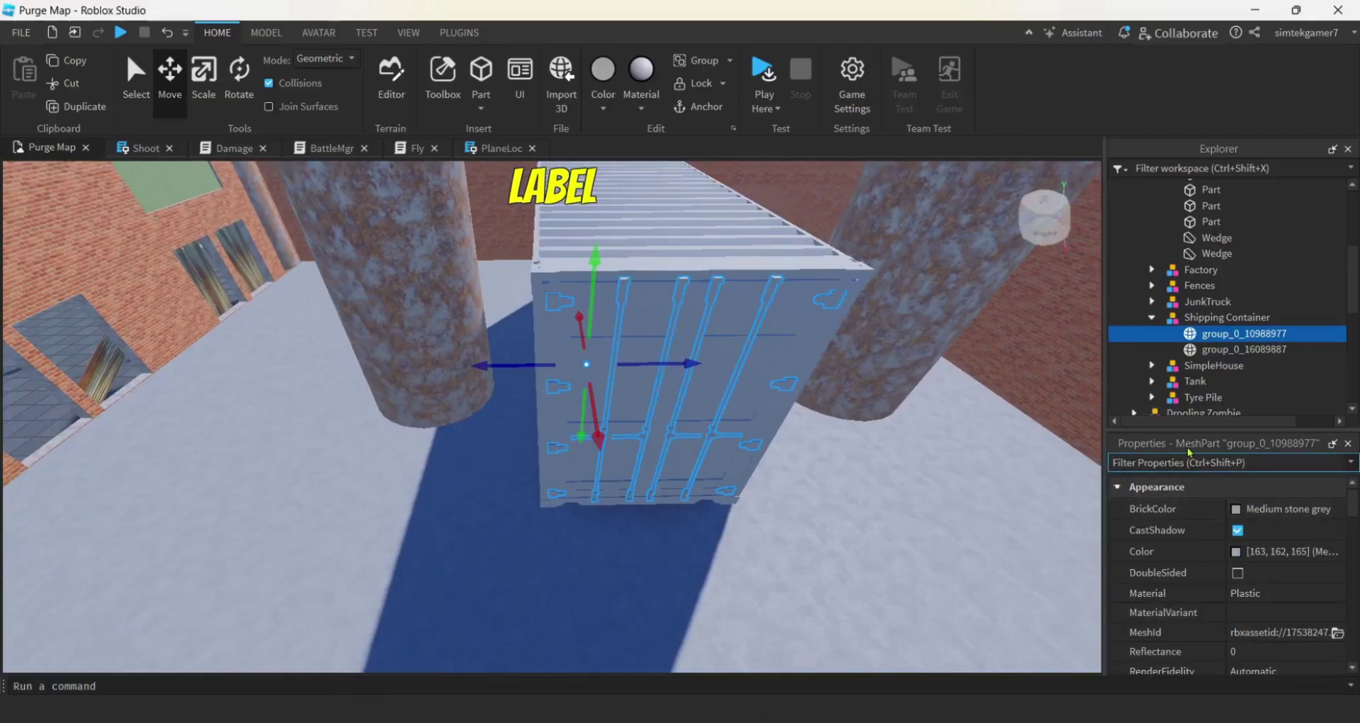
{"action": "left_click", "coordinate": [1232, 509]}
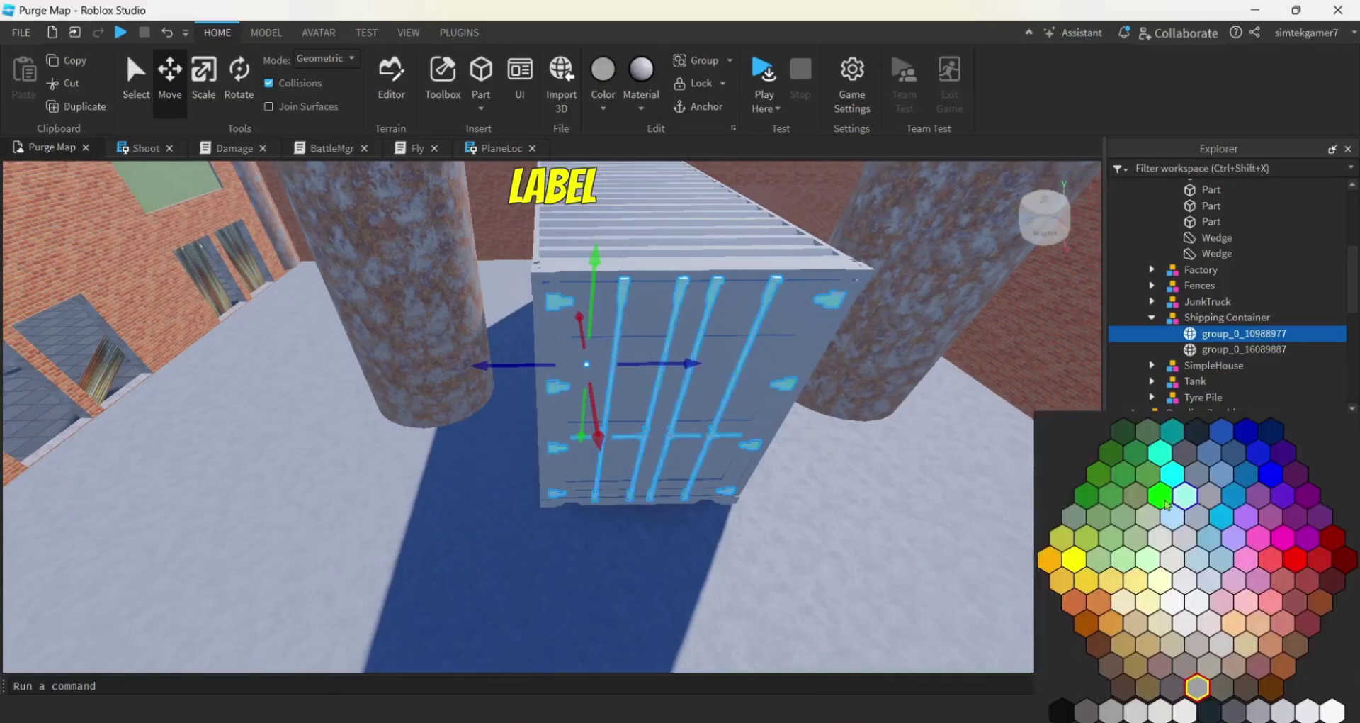
{"action": "left_click", "coordinate": [1099, 518]}
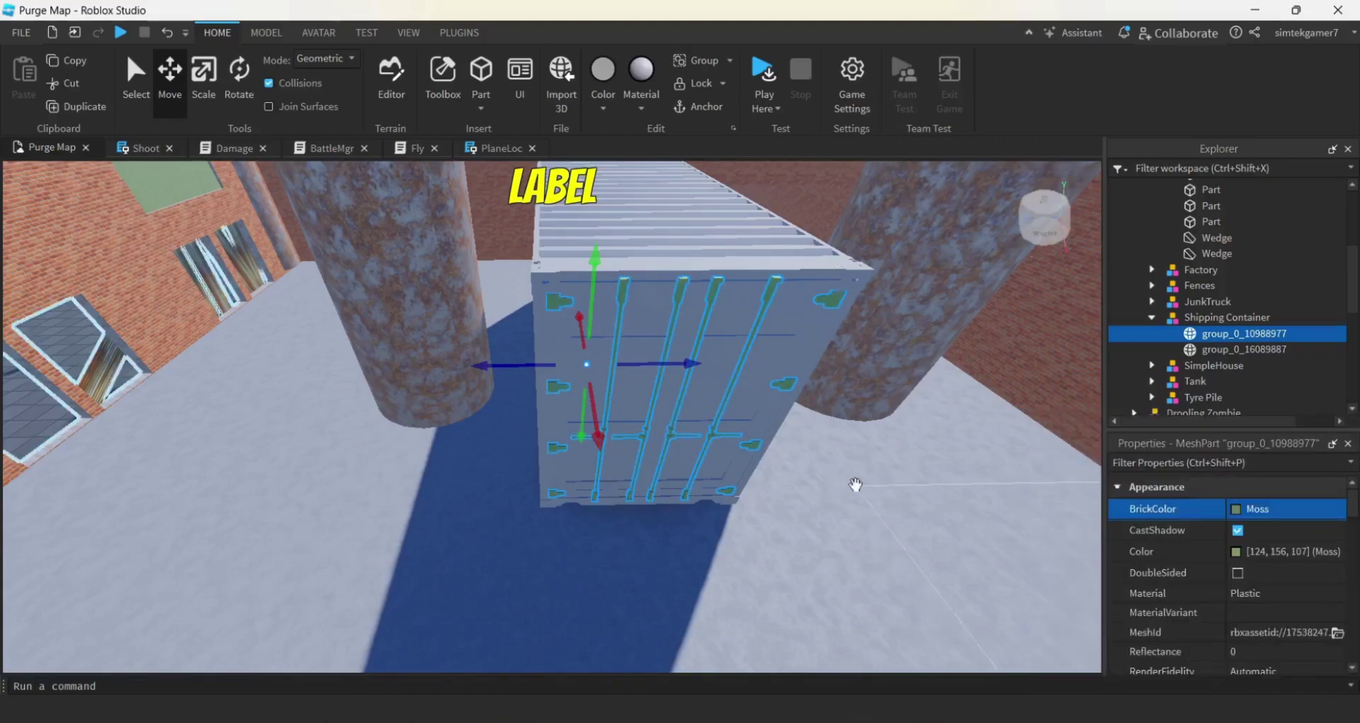
{"action": "right_click_drag", "start_coordinate": [843, 489], "coordinate": [844, 489]}
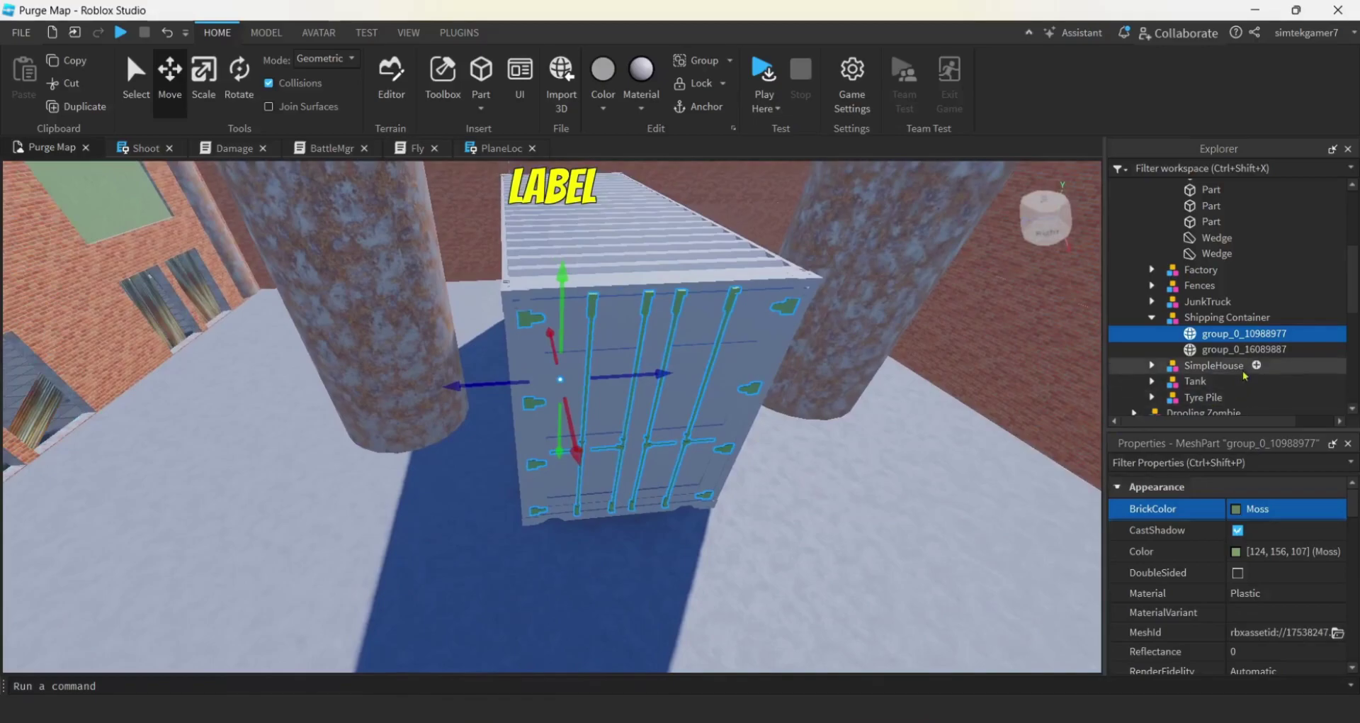
- Set the BrickColor of the container's body mesh group_0_16089887 to Camo
{"action": "left_click", "coordinate": [1232, 354]}
{"action": "left_click", "coordinate": [1230, 509]}
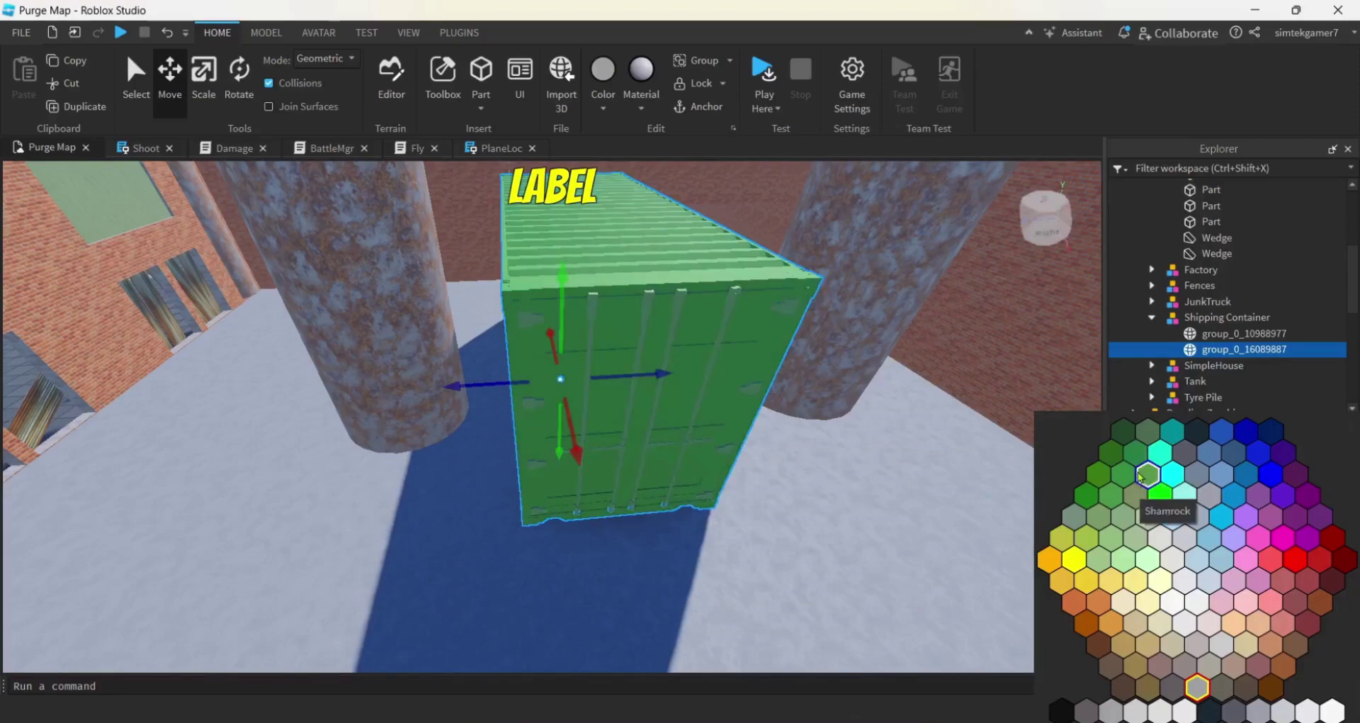
{"action": "left_click", "coordinate": [1098, 476]}
{"action": "right_click_drag", "start_coordinate": [865, 467], "coordinate": [850, 460]}
{"action": "key", "text": "s"}
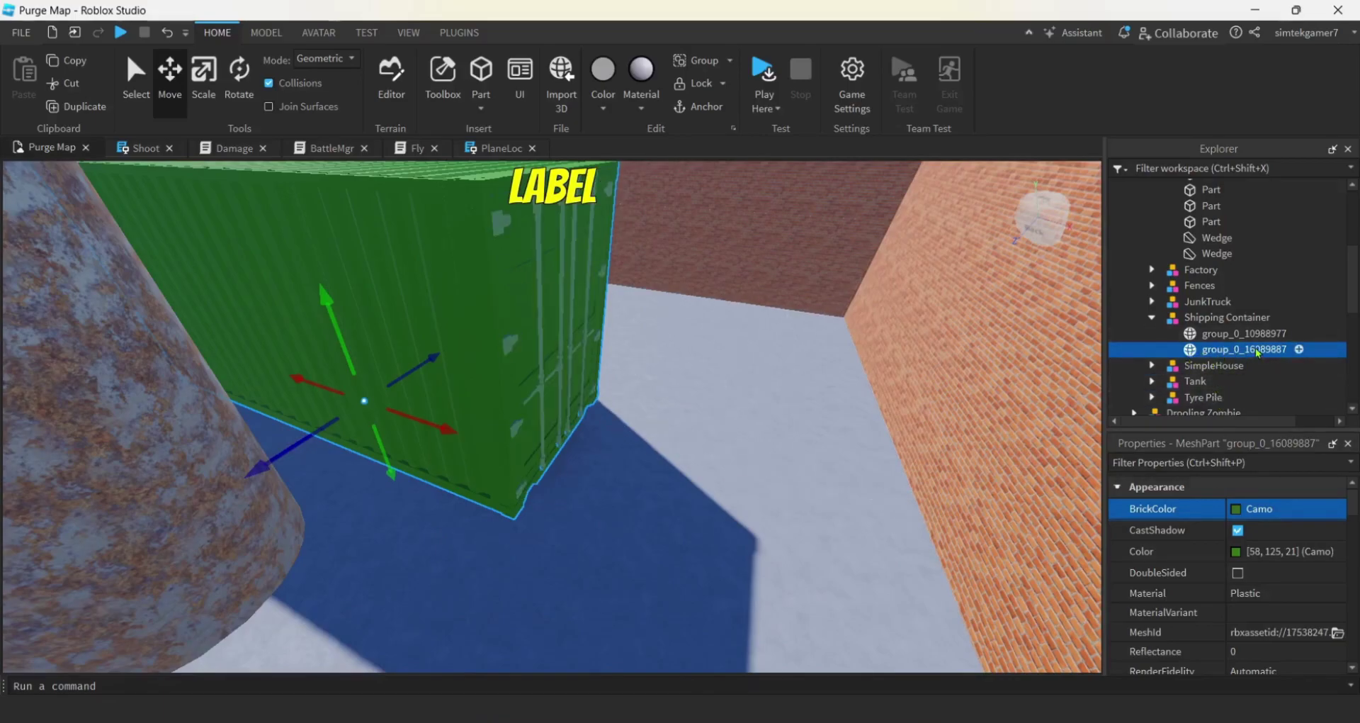
- Filter the properties for "cas" and turn off CastShadow for both meshes of the Shipping Container
{"action": "left_click", "coordinate": [1210, 462]}
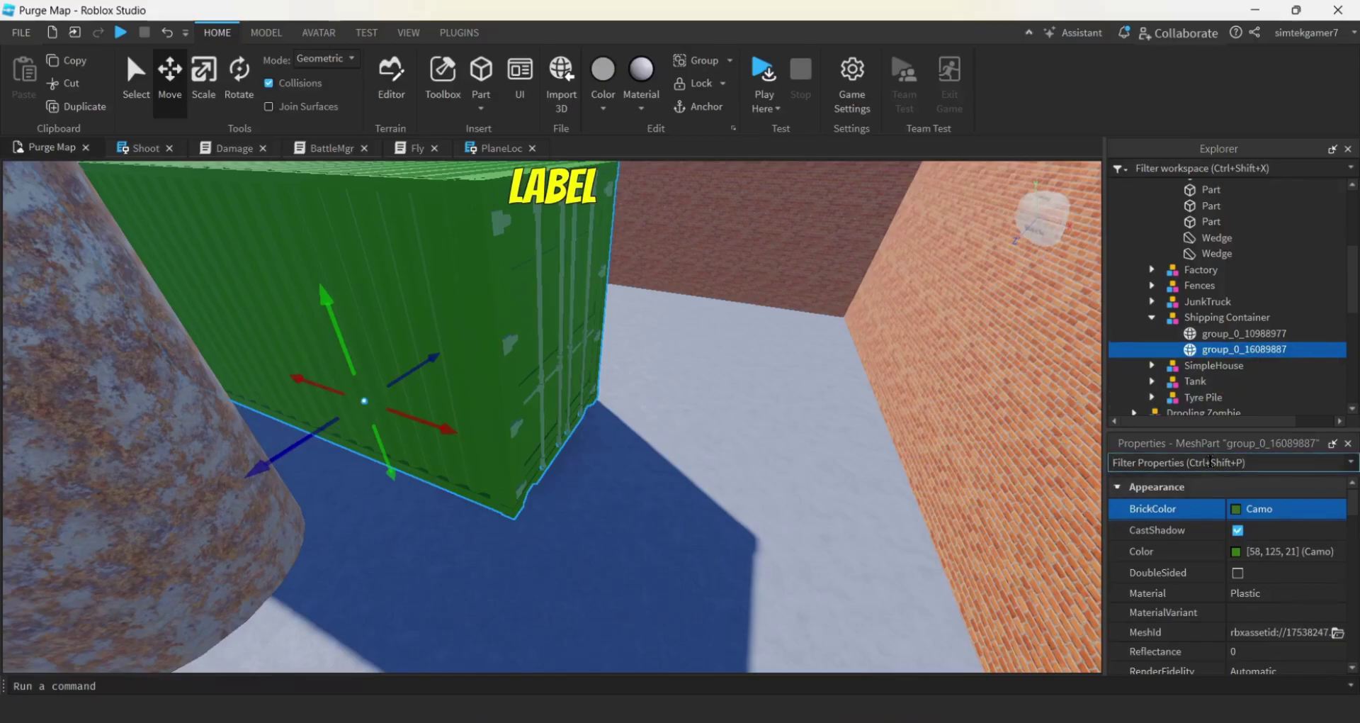
{"action": "type", "text": "cas"}
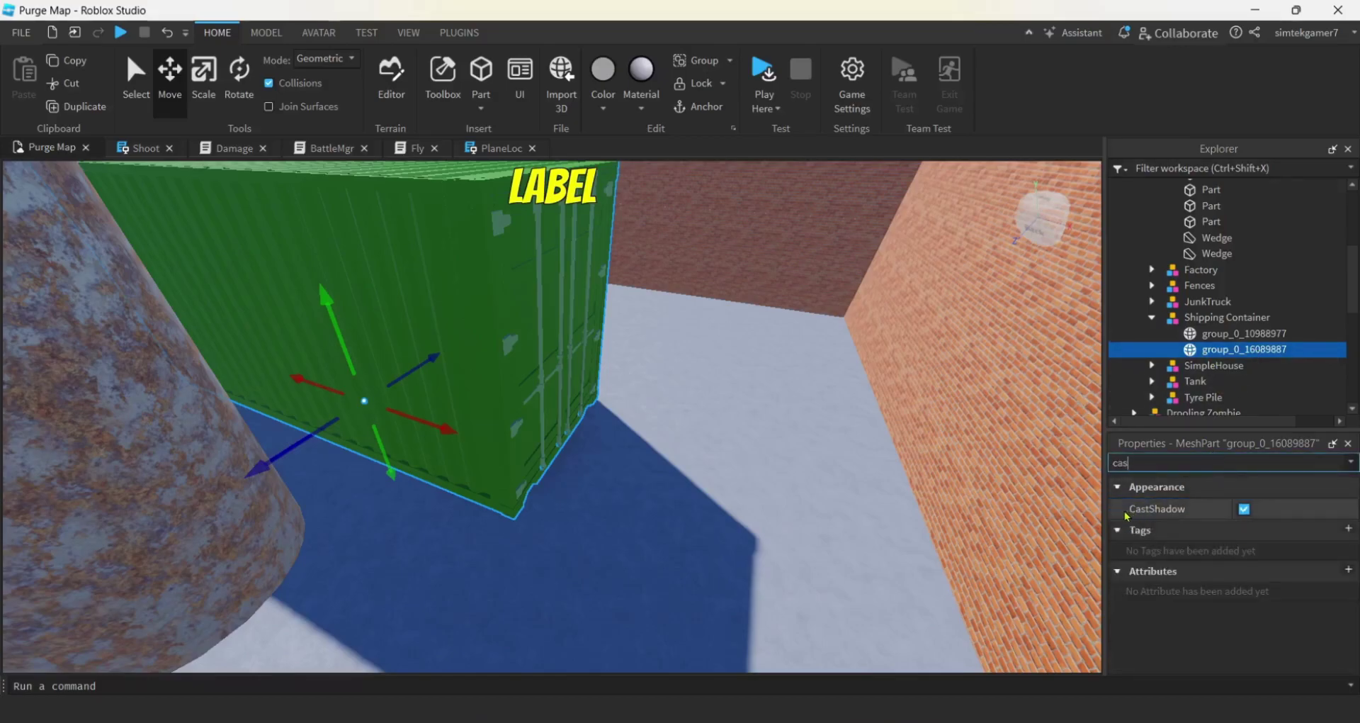
{"action": "left_click", "coordinate": [1244, 509]}
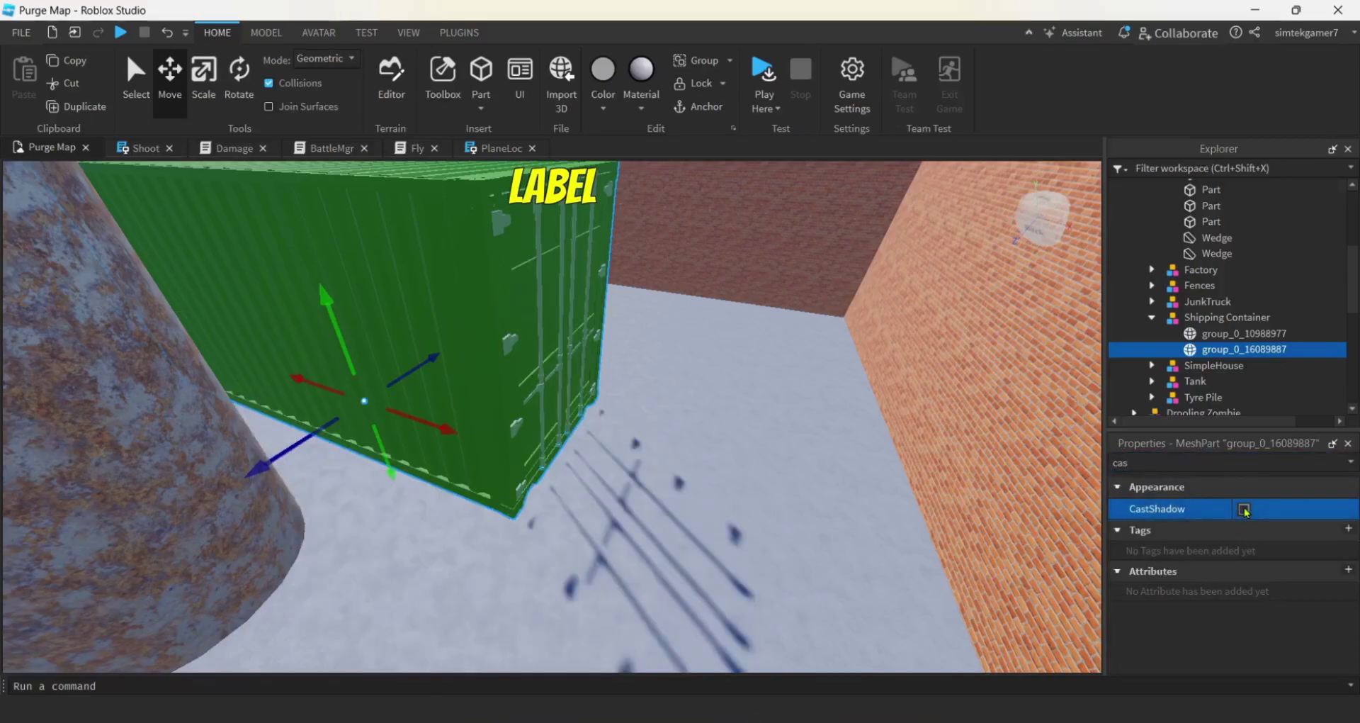
{"action": "left_click", "coordinate": [1230, 333]}
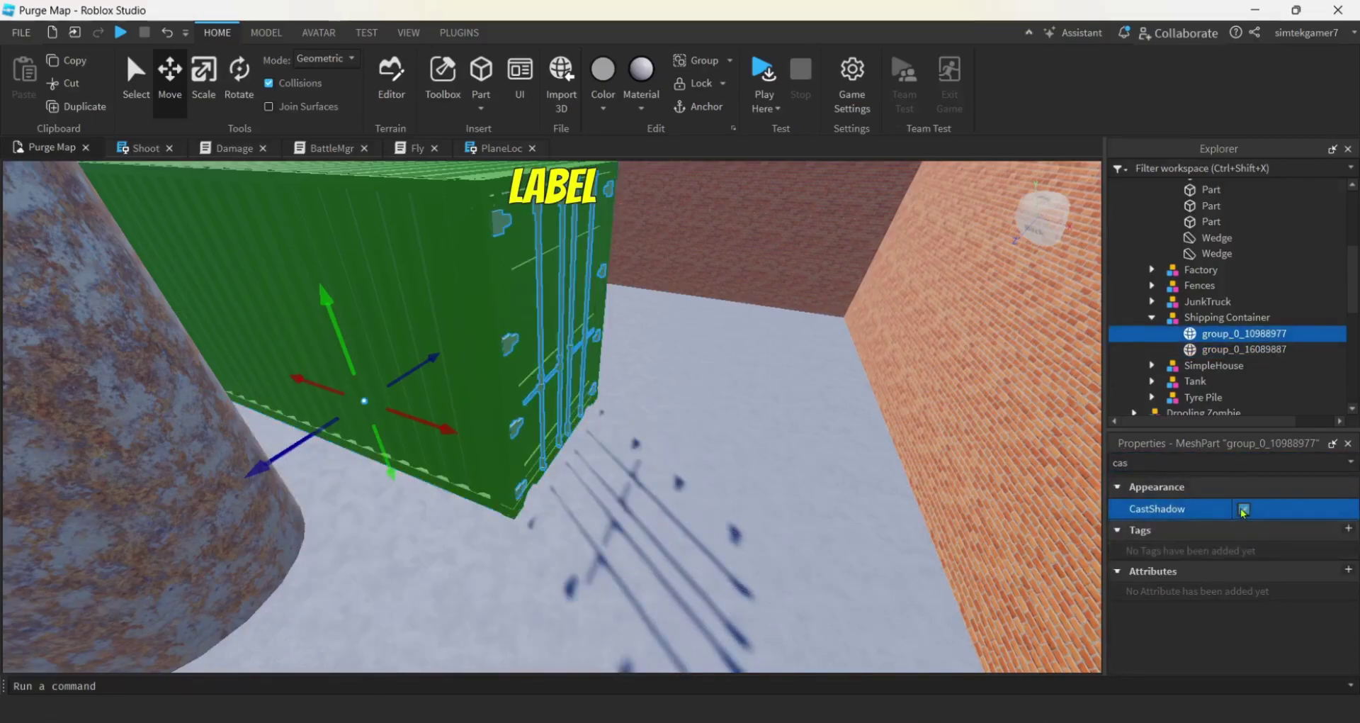
{"action": "left_click", "coordinate": [1243, 509]}
{"action": "key", "text": "d"}
{"action": "right_click_drag", "start_coordinate": [801, 495], "coordinate": [801, 495]}
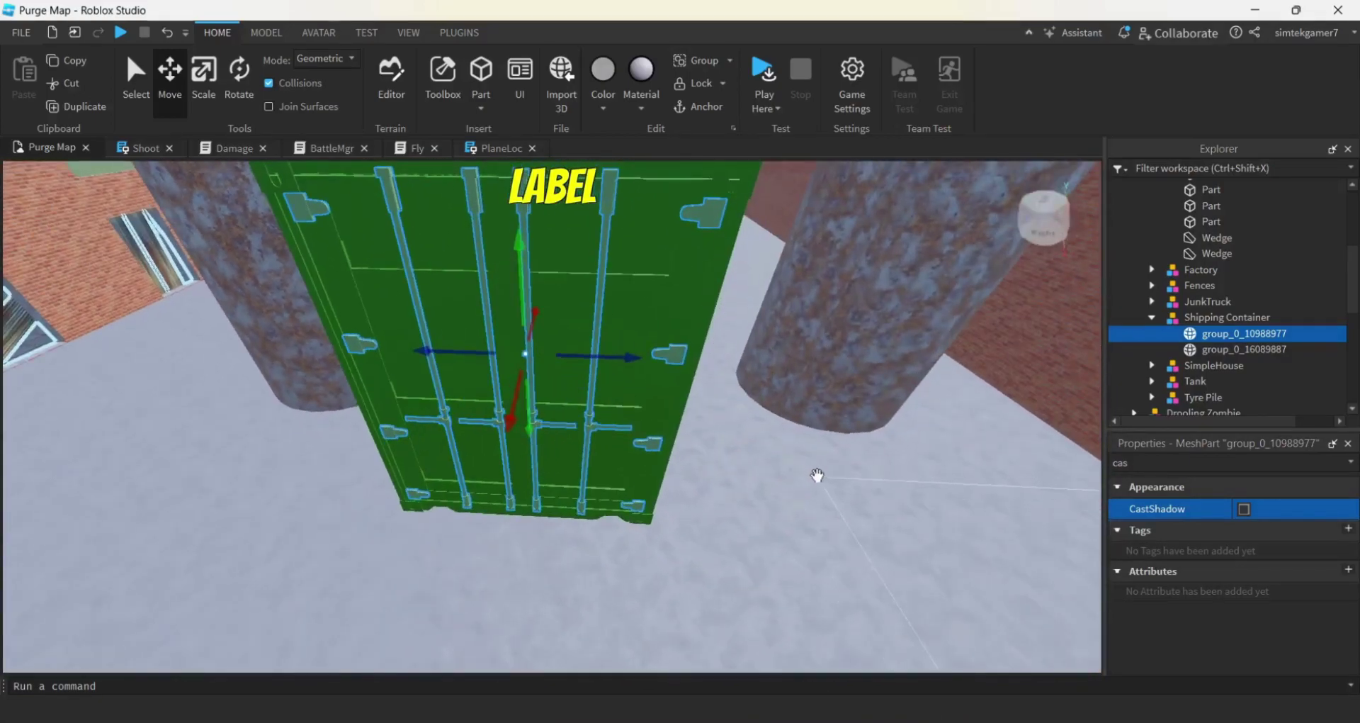
{"action": "right_click_drag", "start_coordinate": [794, 476], "coordinate": [795, 477]}
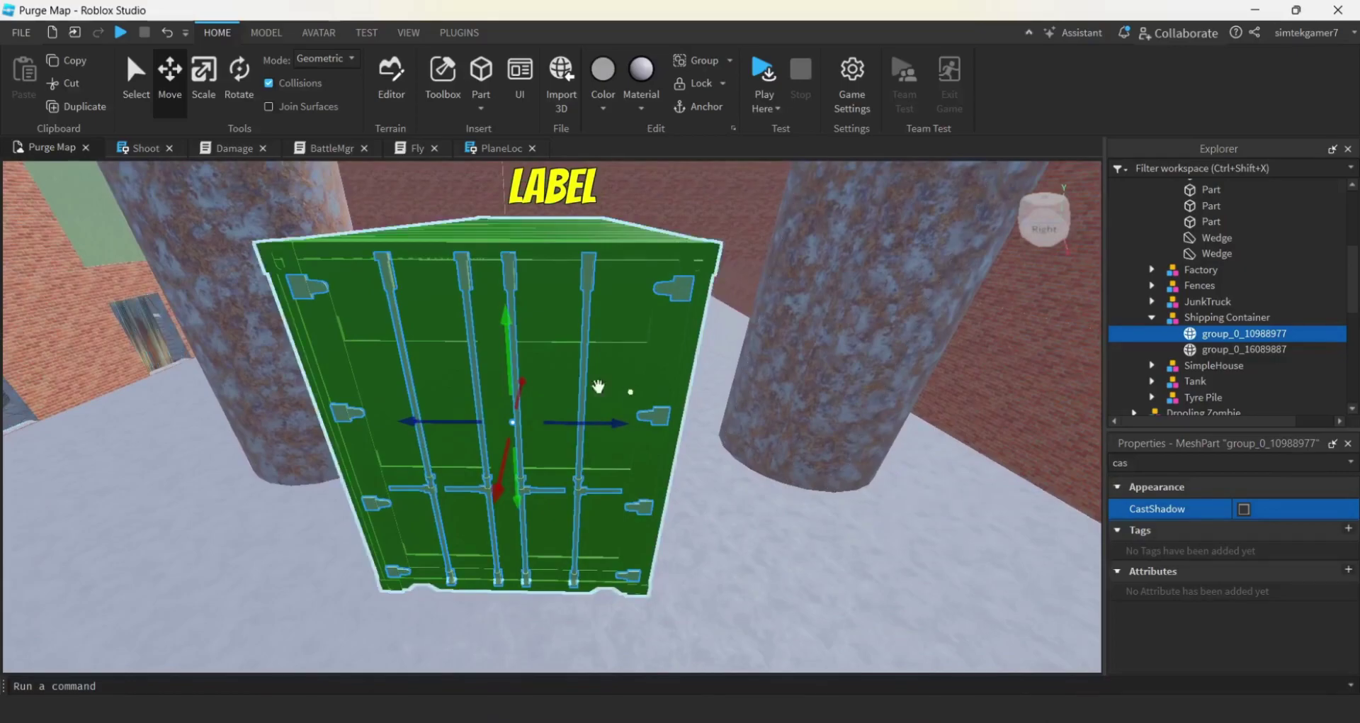
{"action": "right_click_drag", "start_coordinate": [793, 561], "coordinate": [794, 562]}
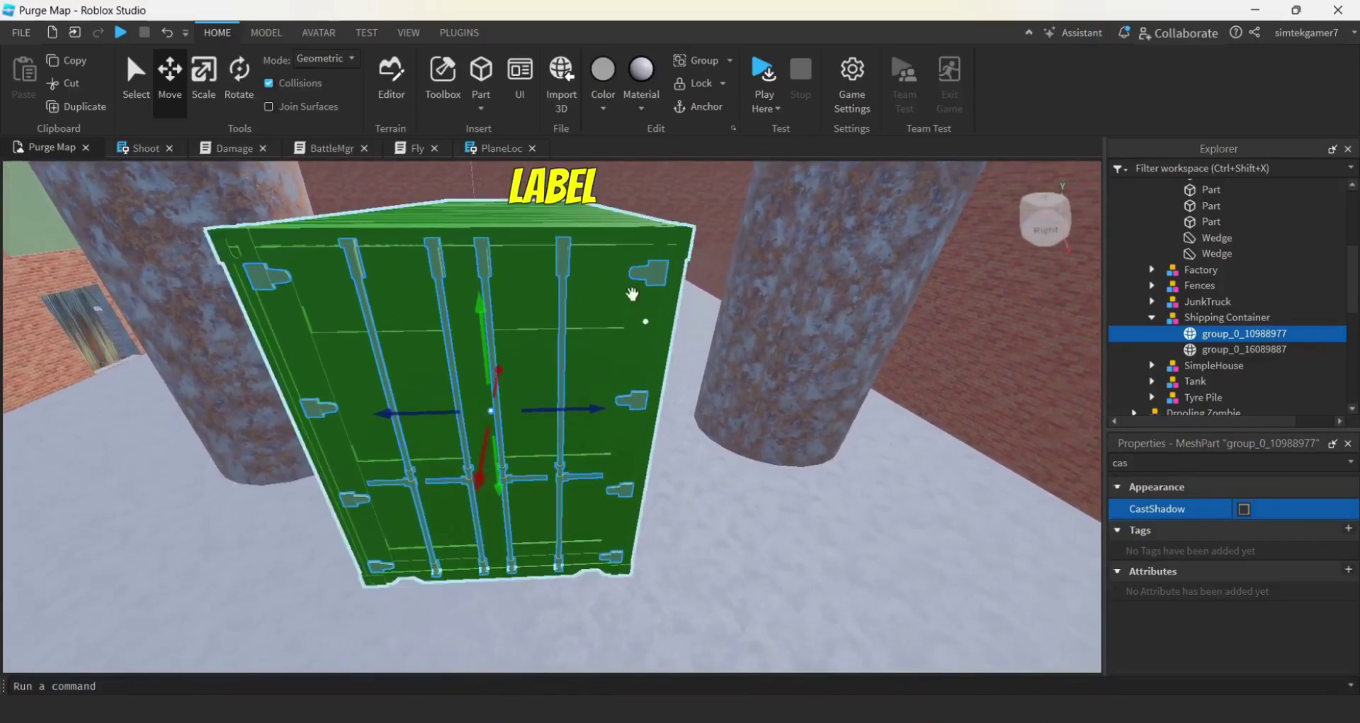